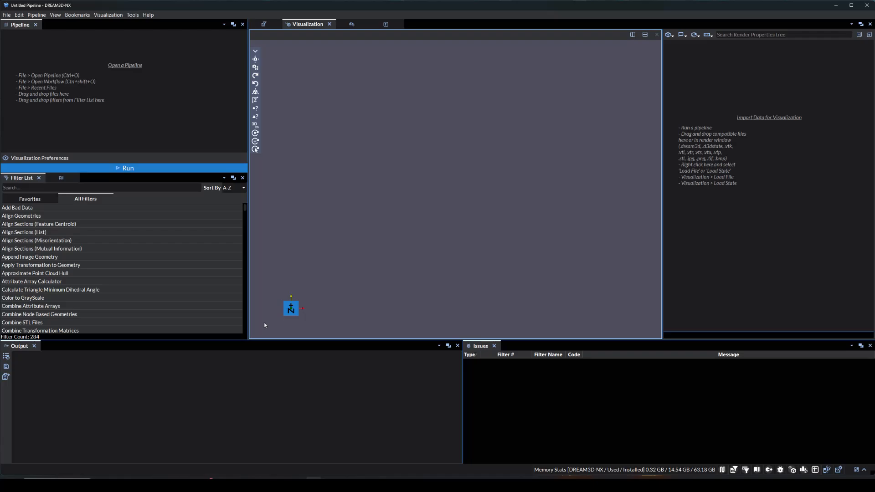
Add the v1_034.ctf EBSD file from the DREAM3DNX-Workspace Data folder to the empty pipeline
click(143, 484)
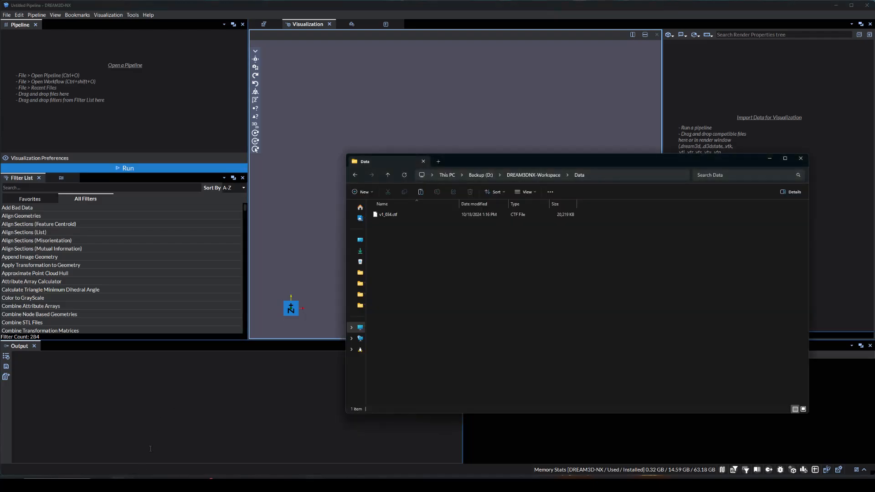
click(392, 215)
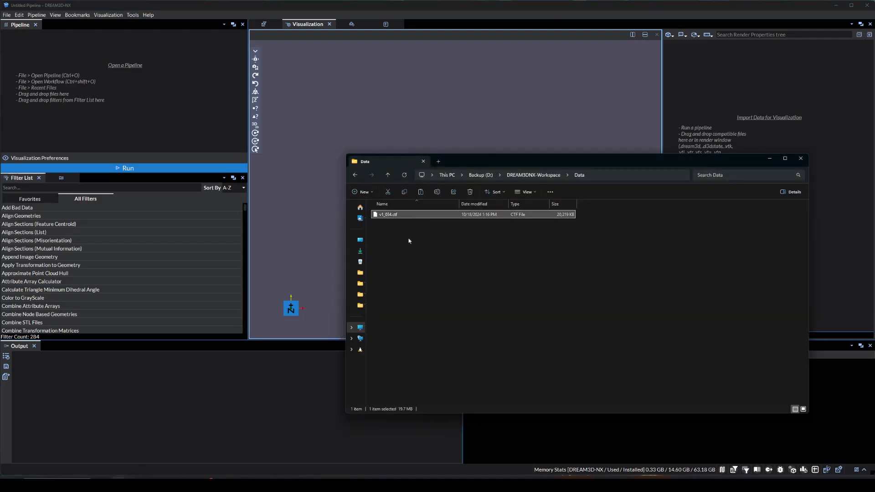
drag(410, 233, 129, 113)
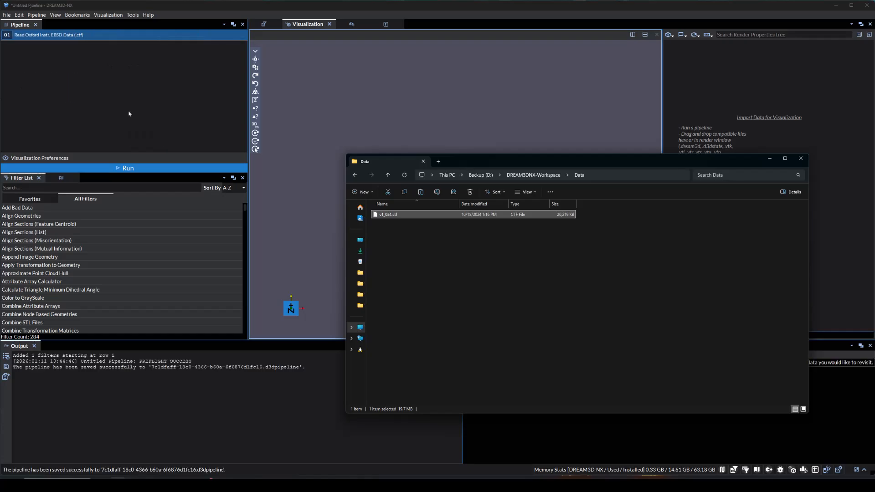
click(306, 185)
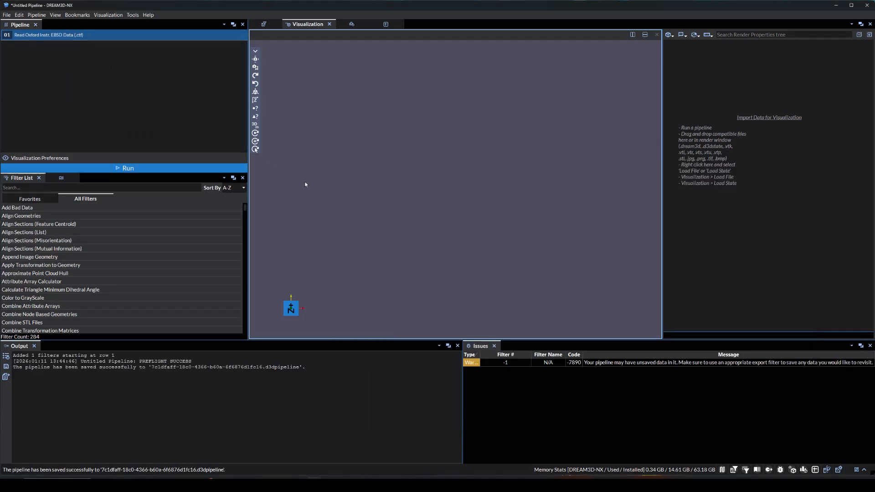
Name the output image geometry of the Read Oxford Instr. EBSD Data filter v_1_034
click(265, 24)
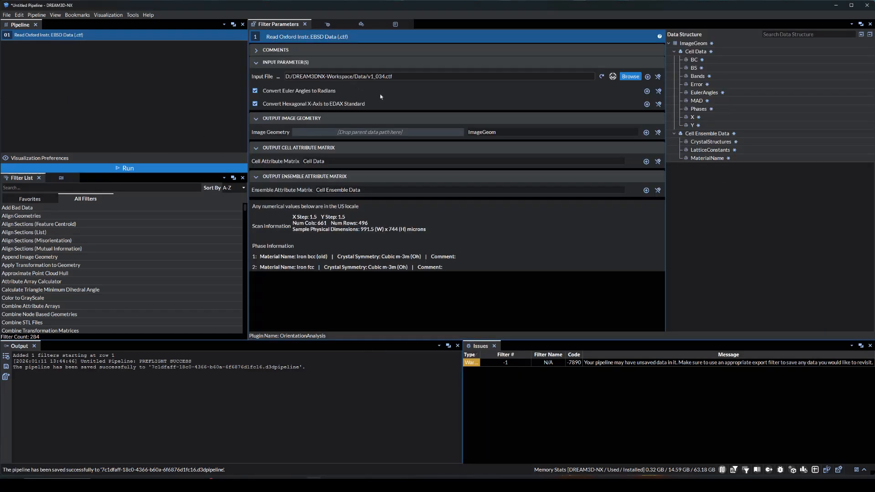
double_click(498, 131)
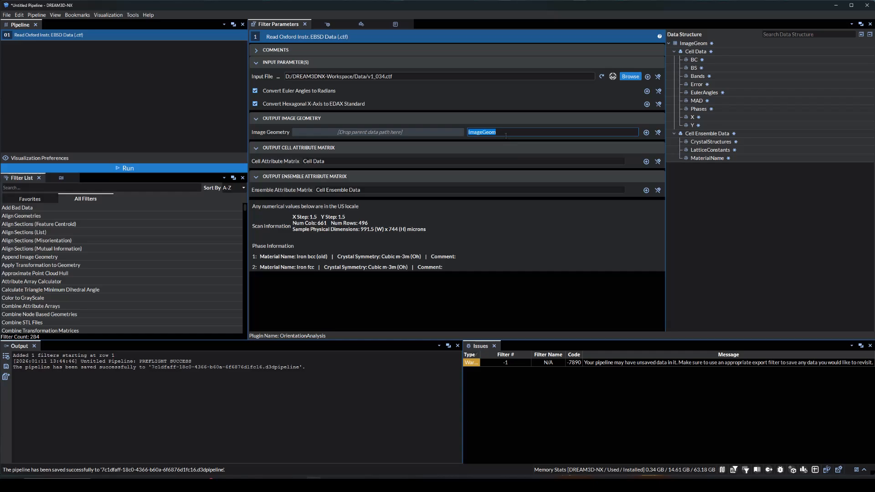
text(v_1_034)
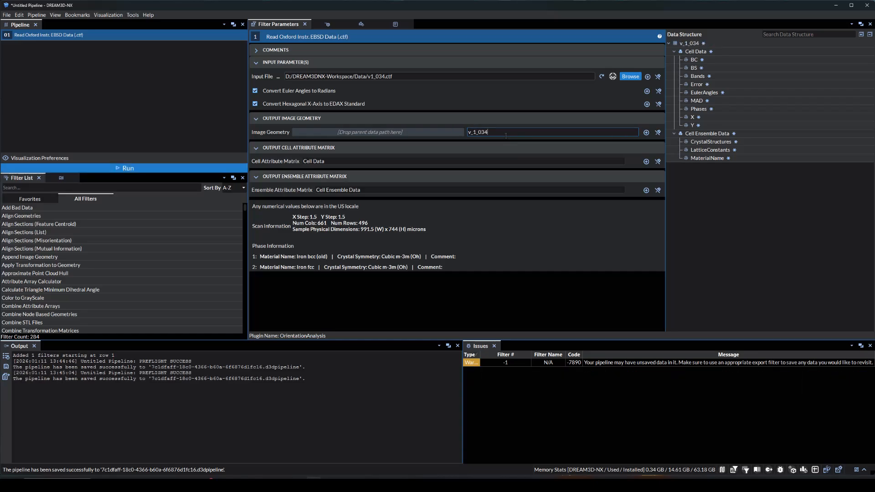
click(475, 212)
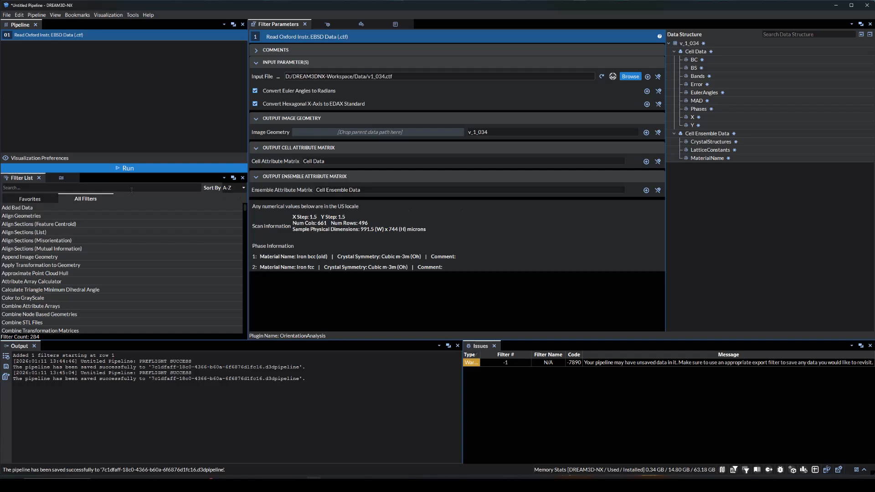
Add a Rotate Sample Reference Frame filter to the pipeline
click(117, 190)
text(Rotate Sample Reference Frame)
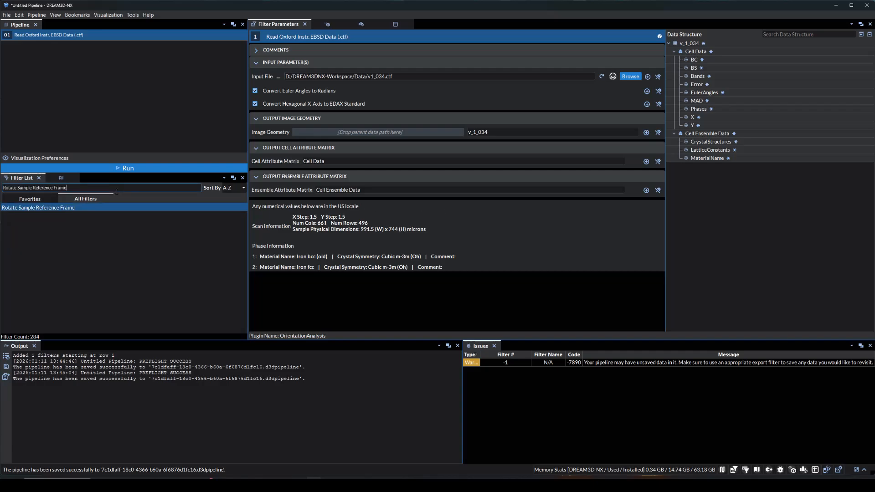
key(Return)
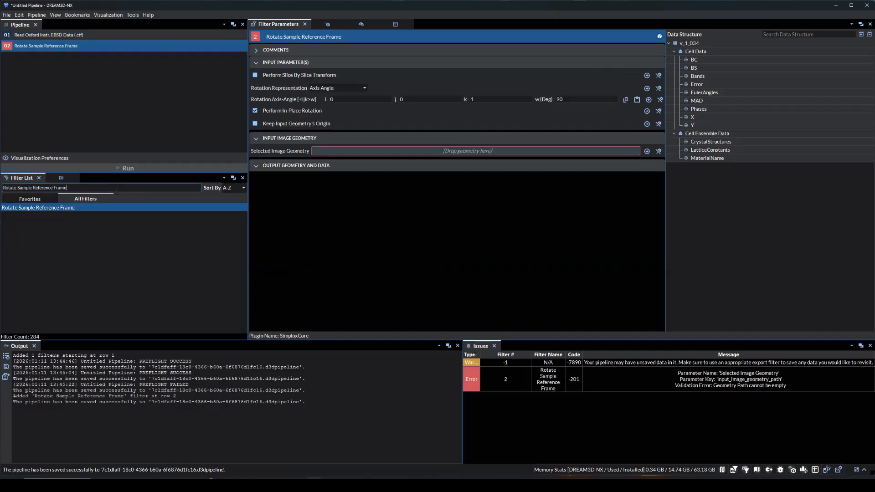
Set the sample rotation to 180 degrees about axis 0, 1, 0 and assign v_1_034 as the input image geometry
click(347, 98)
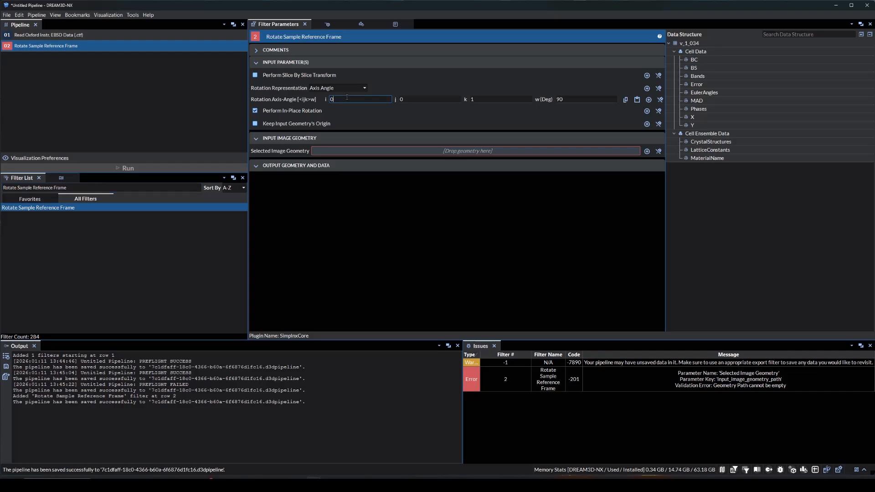
key(Tab)
text(1)
key(Tab)
text(0)
key(Tab)
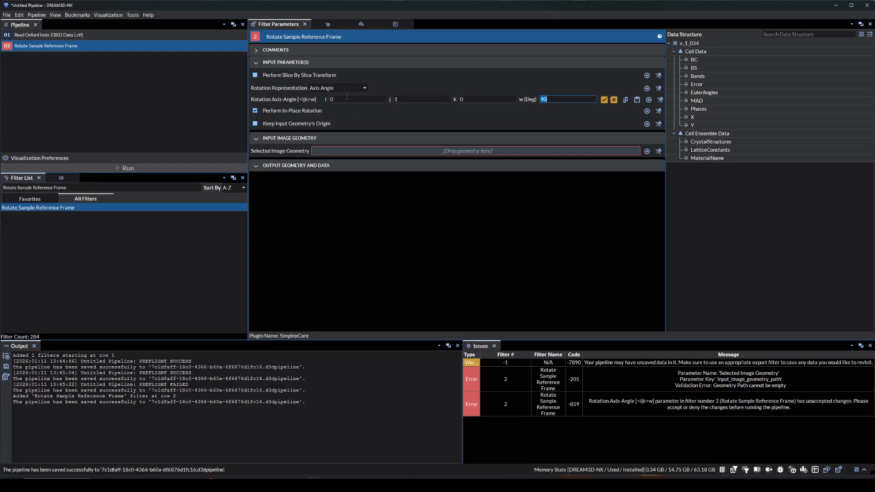
text(180)
key(Return)
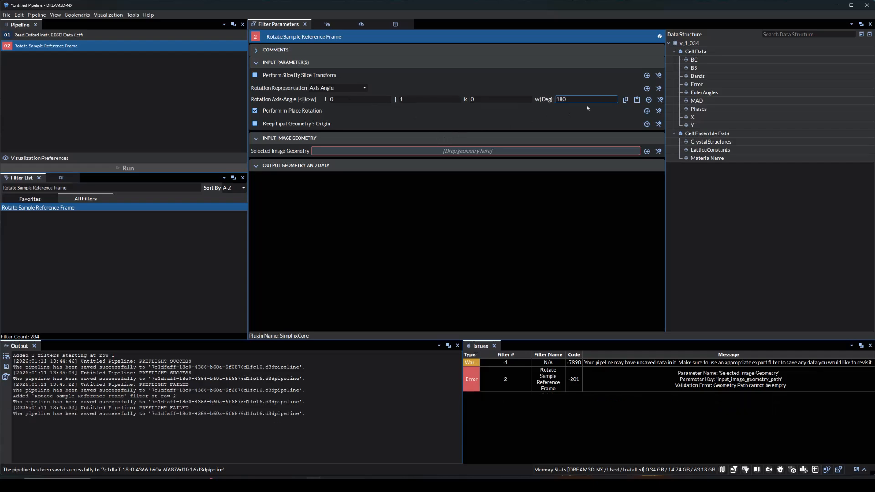
drag(690, 43, 495, 143)
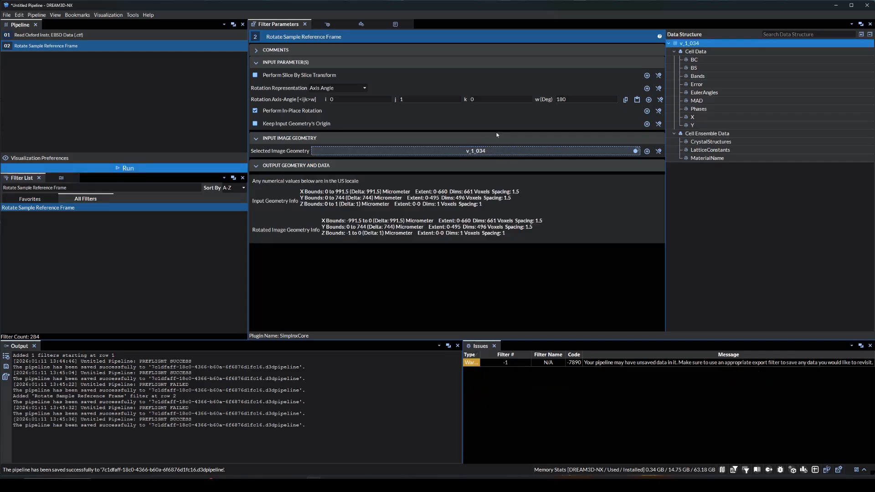
Add a Multi-Threshold Objects filter to the end of the pipeline
triple_click(146, 188)
text(Multi)
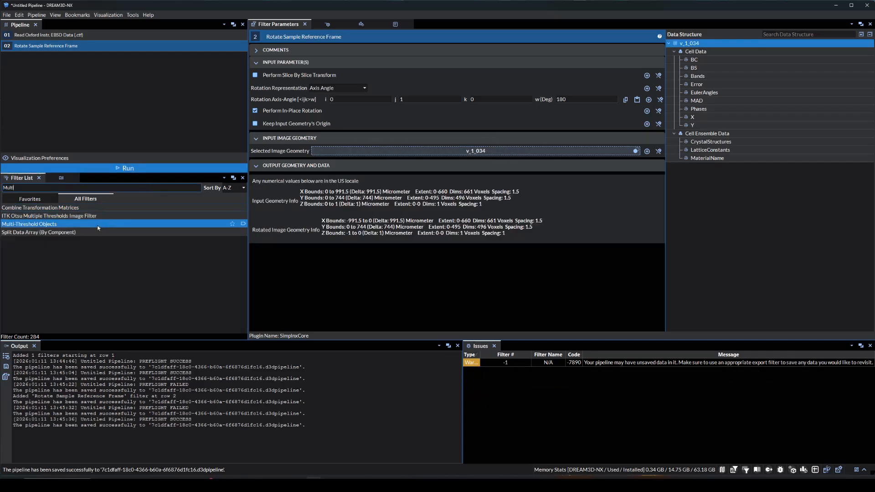
drag(146, 224, 152, 132)
Define and accept a threshold where the Error array equals 0, with mask type unsigned int 8 bit
drag(697, 84, 483, 89)
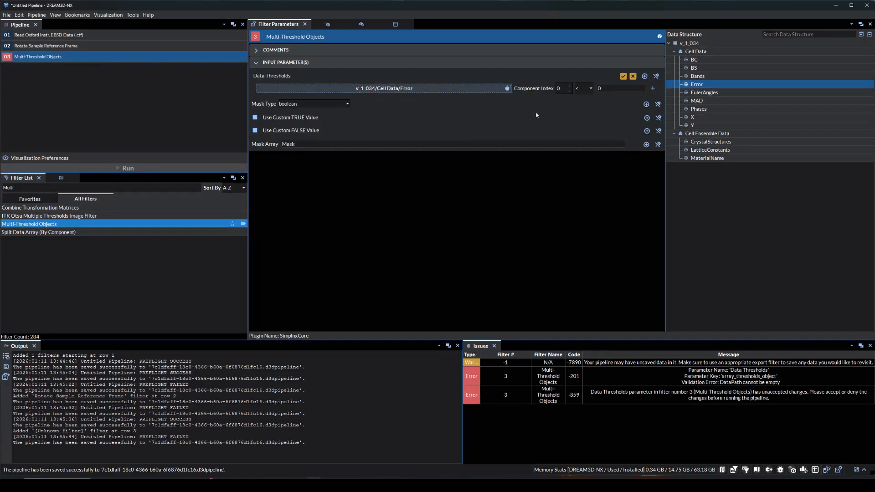
click(589, 90)
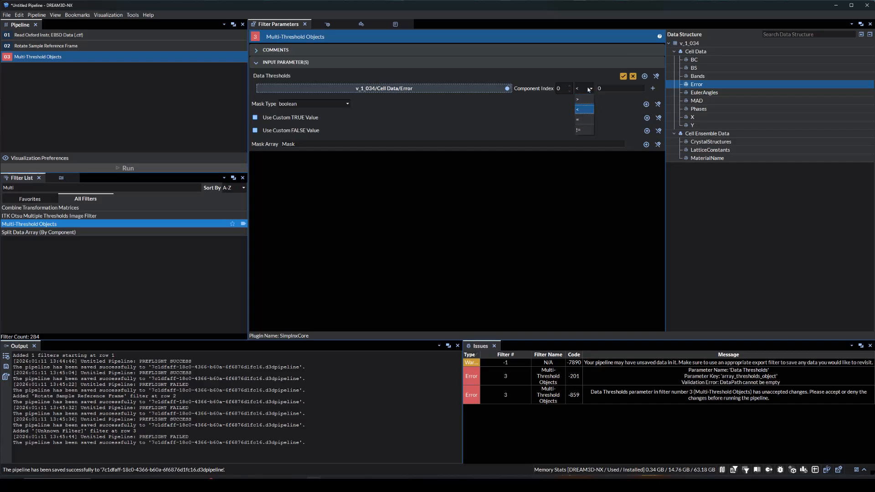
click(583, 119)
click(332, 105)
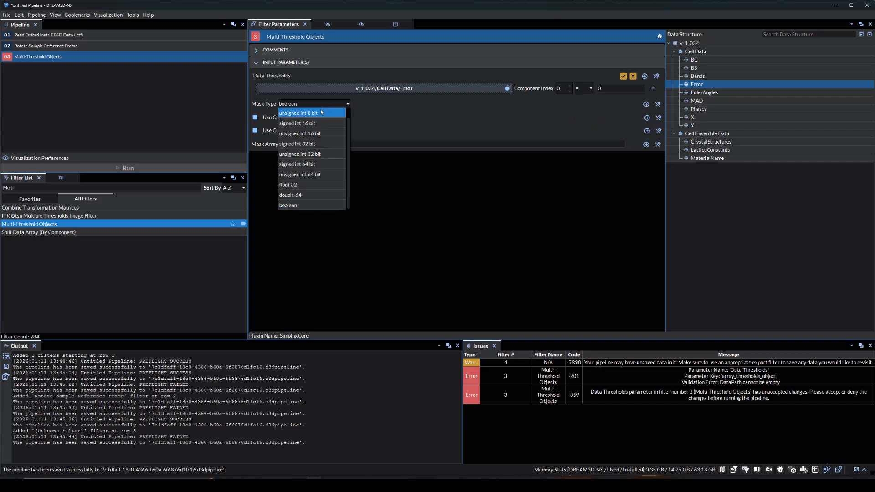
click(326, 113)
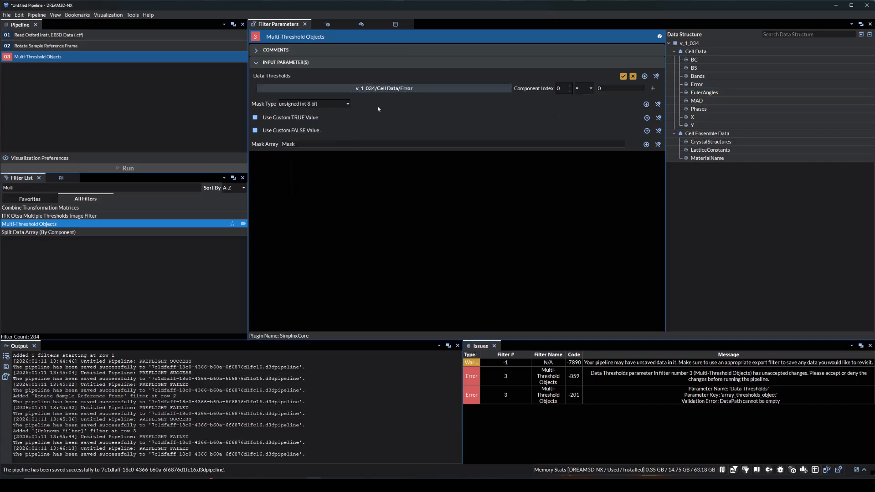
click(623, 76)
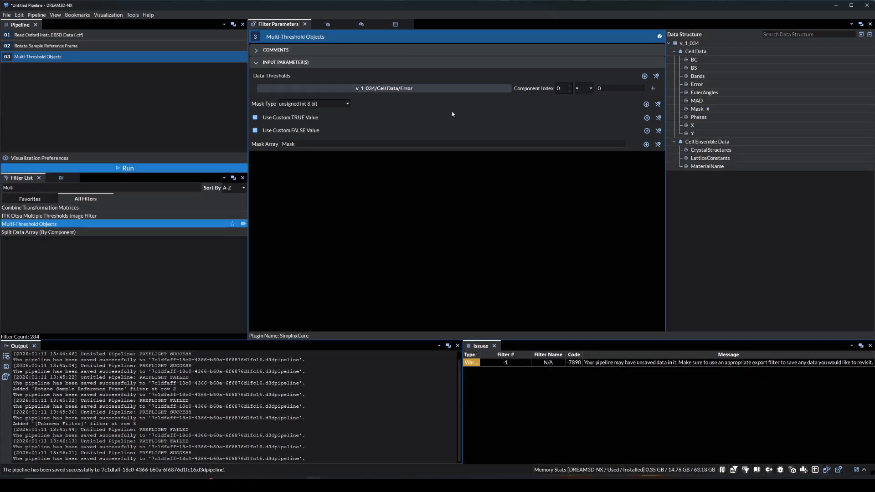
Add a Compute IPF Colors filter to the pipeline
double_click(147, 187)
text(Compute IPF Colors)
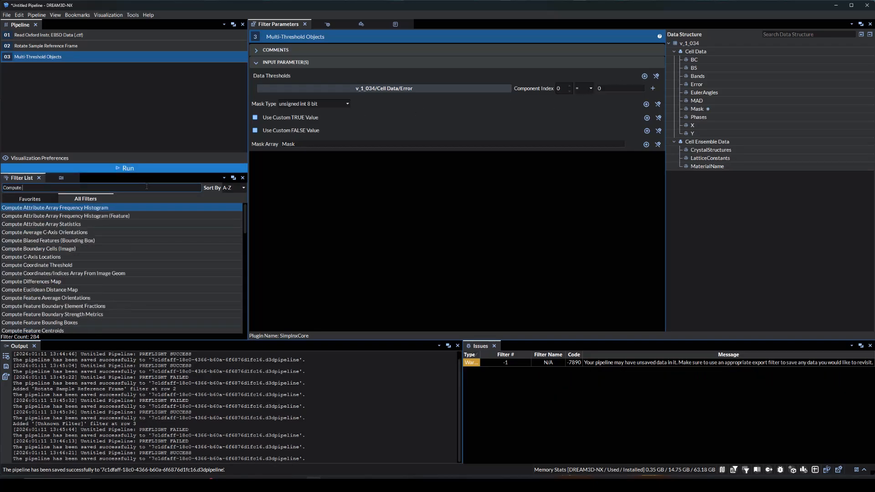
key(Return)
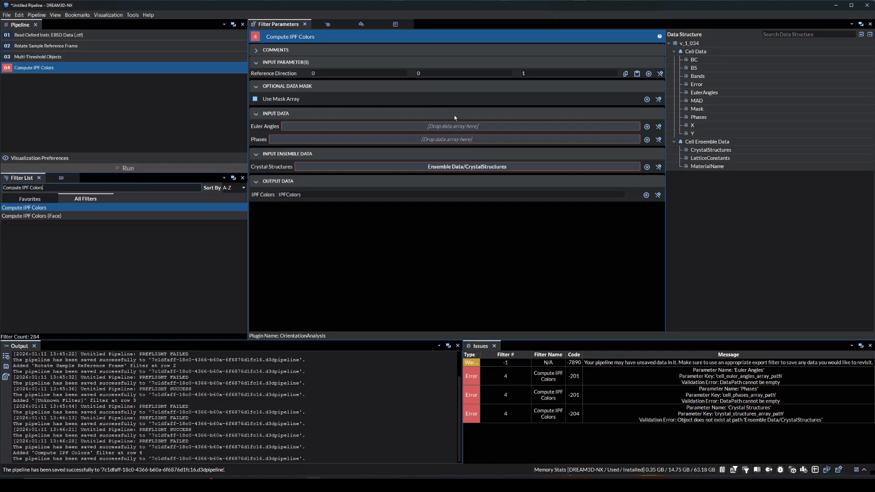
Assign EulerAngles, Phases and CrystalStructures as the IPF color inputs, and enable the mask option with the Mask array
drag(704, 93, 534, 126)
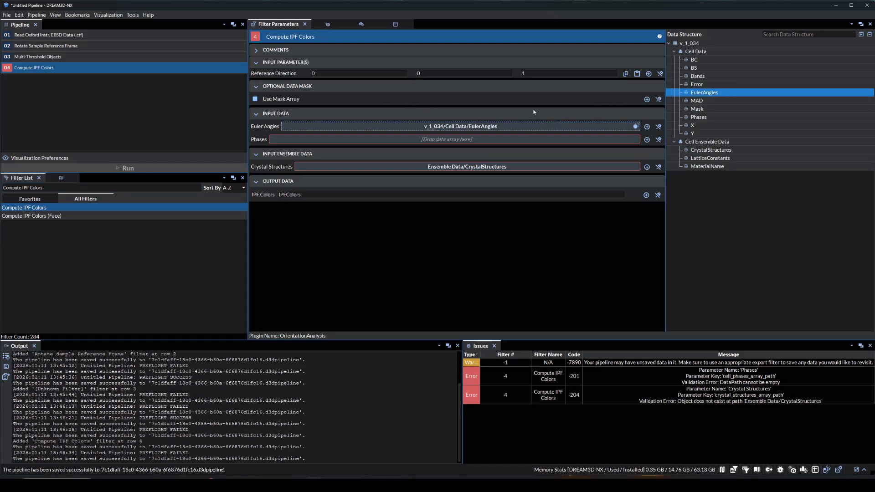
drag(699, 118, 512, 145)
drag(711, 150, 521, 168)
click(266, 102)
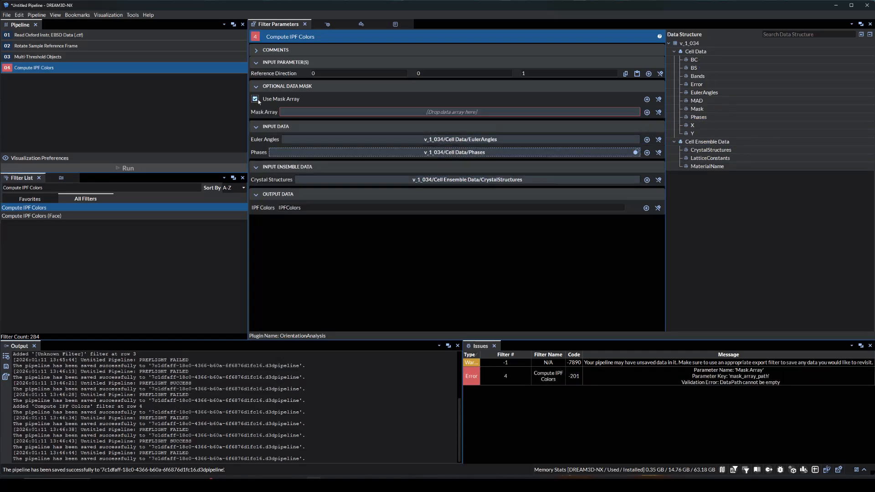
drag(698, 108, 542, 112)
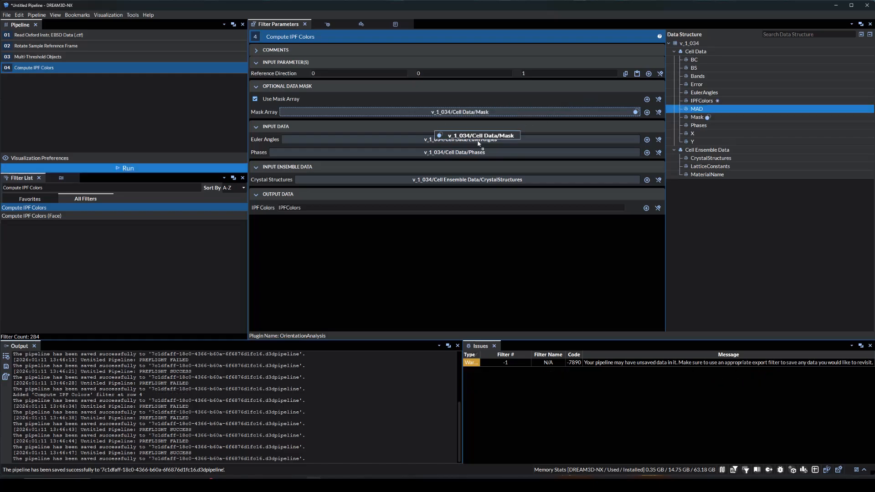
Run the pipeline and display the v_1_034 geometry as a 2D Image/Slice view
click(162, 169)
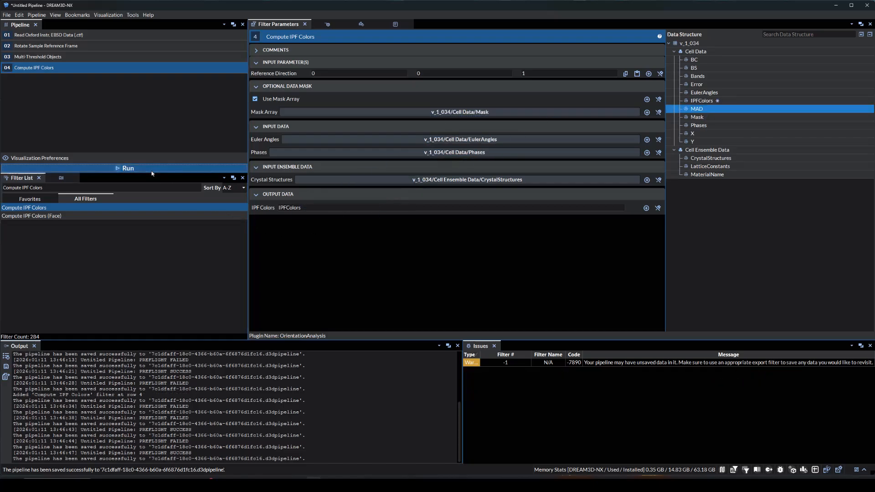
click(328, 25)
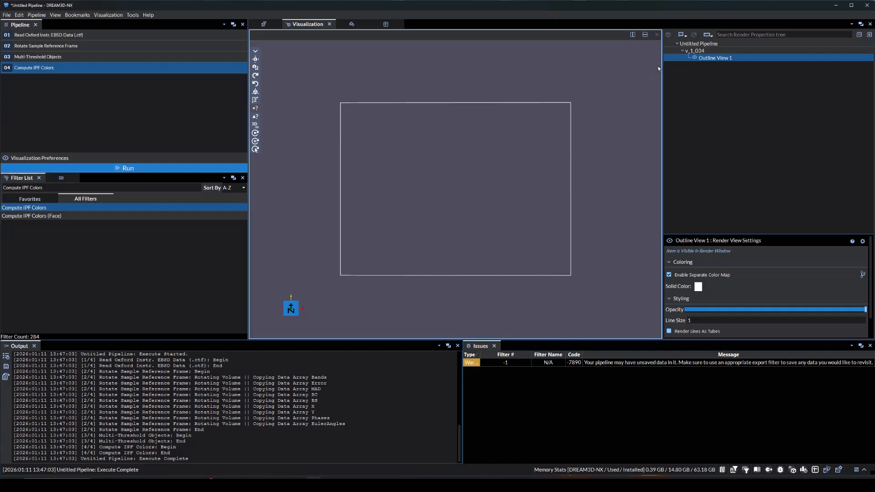
right_click(676, 59)
mouse_move(719, 74)
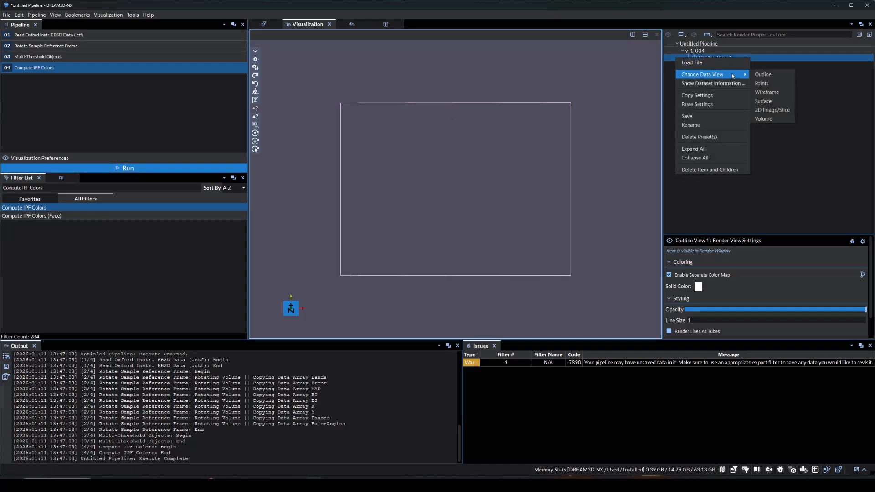
click(771, 103)
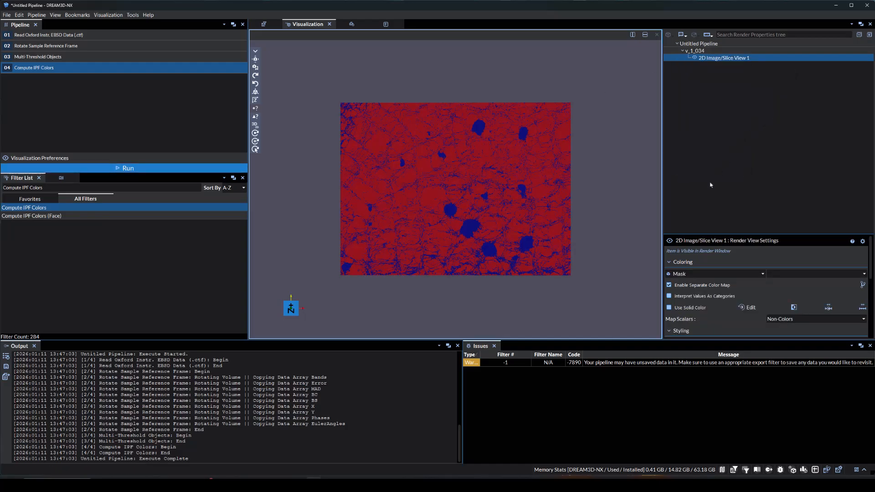
Color the slice view by the IPFColors array and inspect the grain map up close
click(715, 274)
click(693, 335)
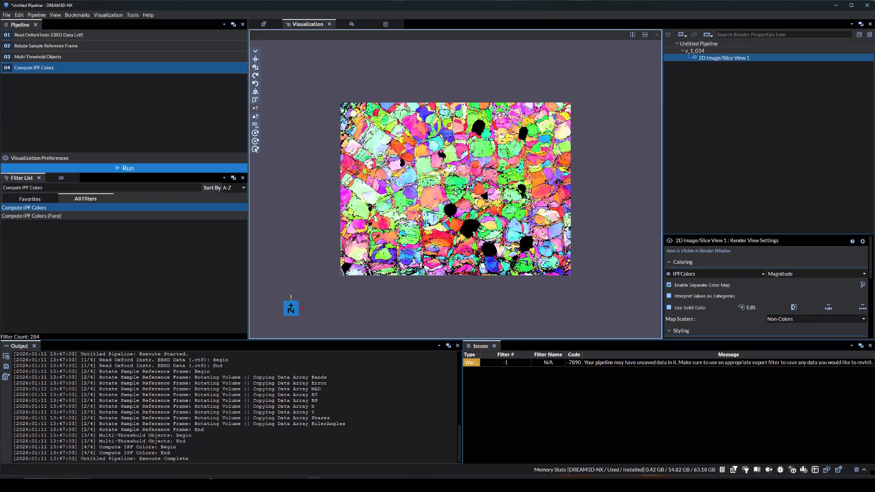
scroll(453, 193, up, 3)
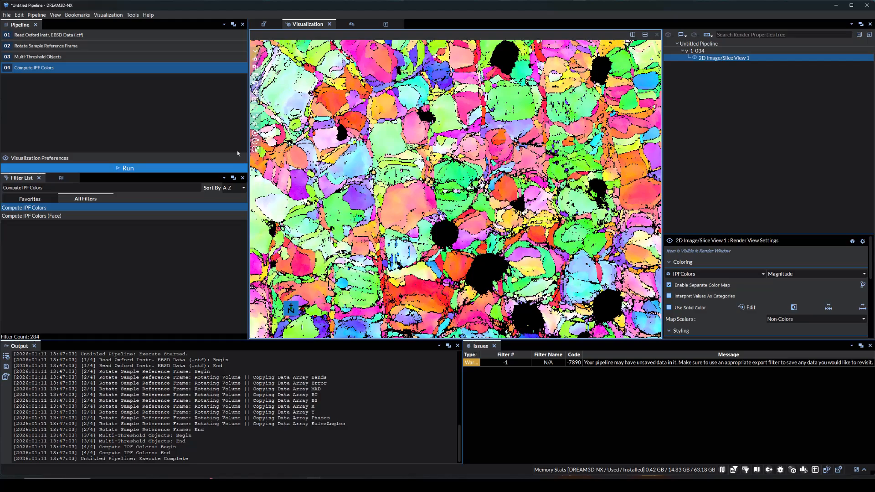
Add a Replace Element Attributes with Neighbor (Threshold) filter to the end of the pipeline
click(61, 184)
key(ctrl+a)
text(Replace Elem)
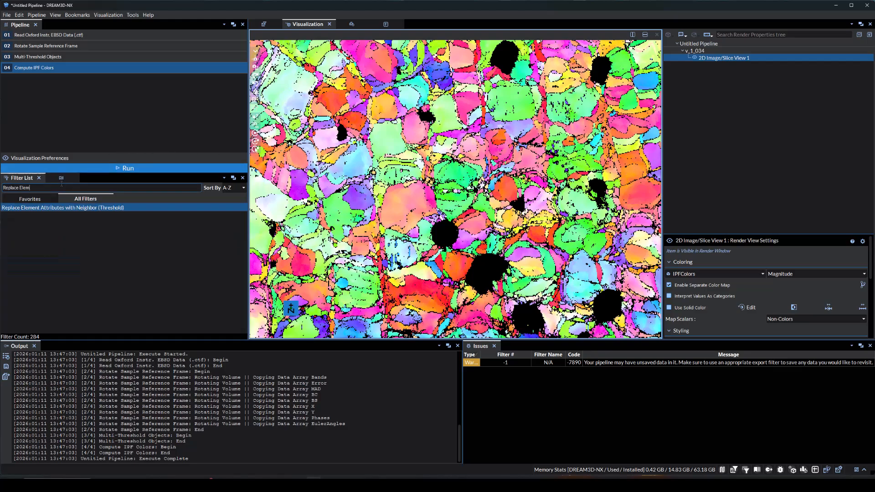
text(ent Attributes with Neighbor)
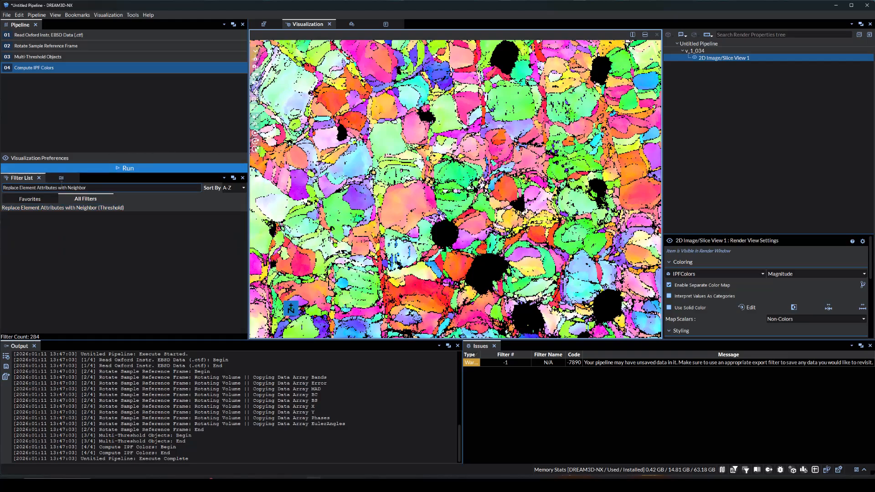
double_click(62, 208)
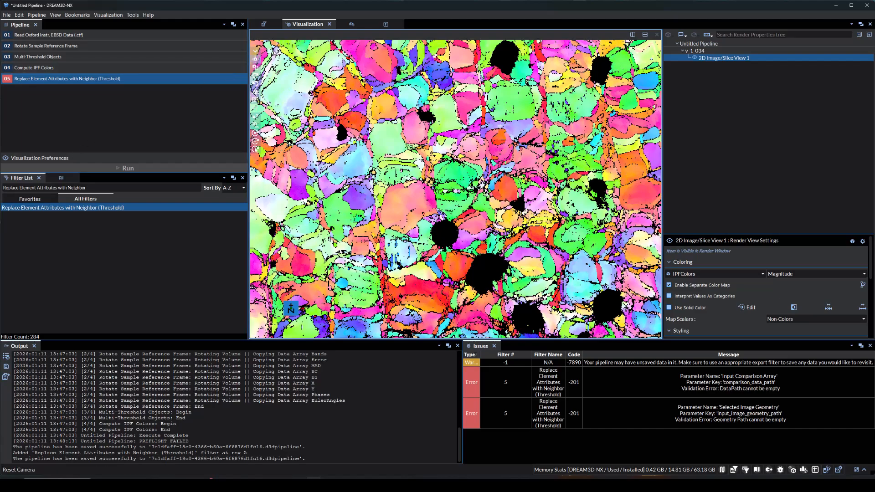
Configure the neighbor replacement filter with threshold value 1, the v_1_034 image geometry and Bands as the comparison array
click(265, 25)
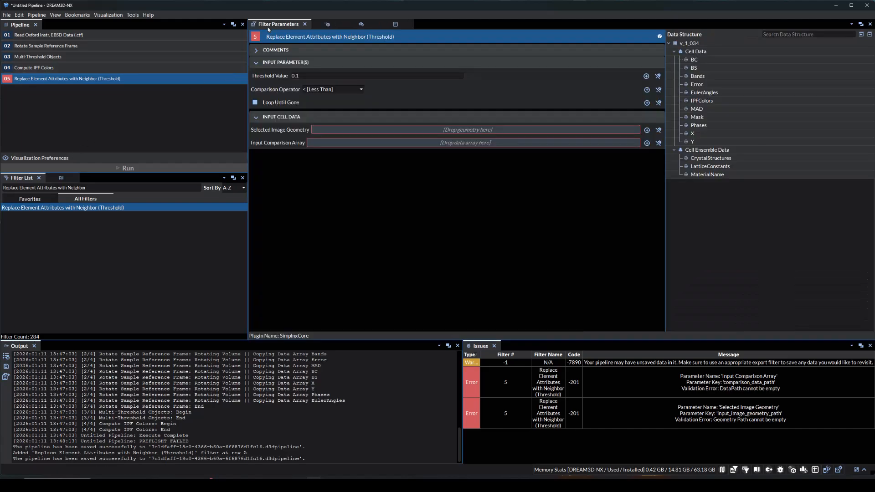
click(308, 77)
key(BackSpace)
key(BackSpace)
key(BackSpace)
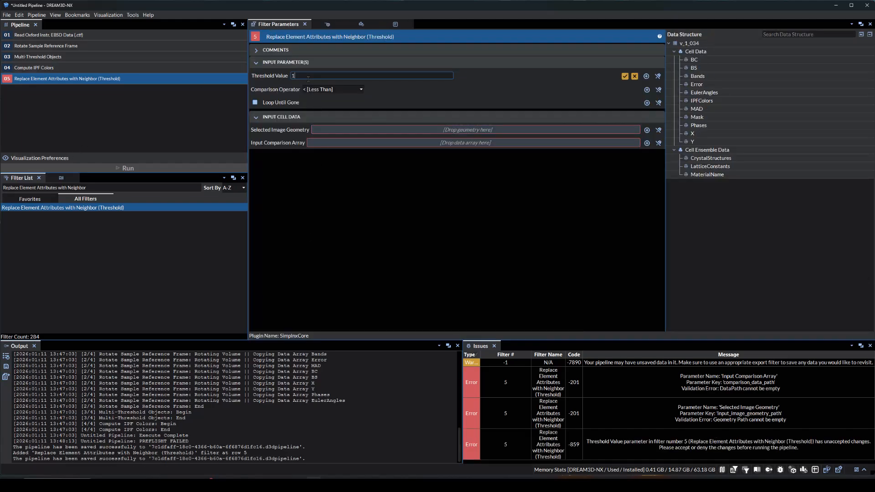
key(Return)
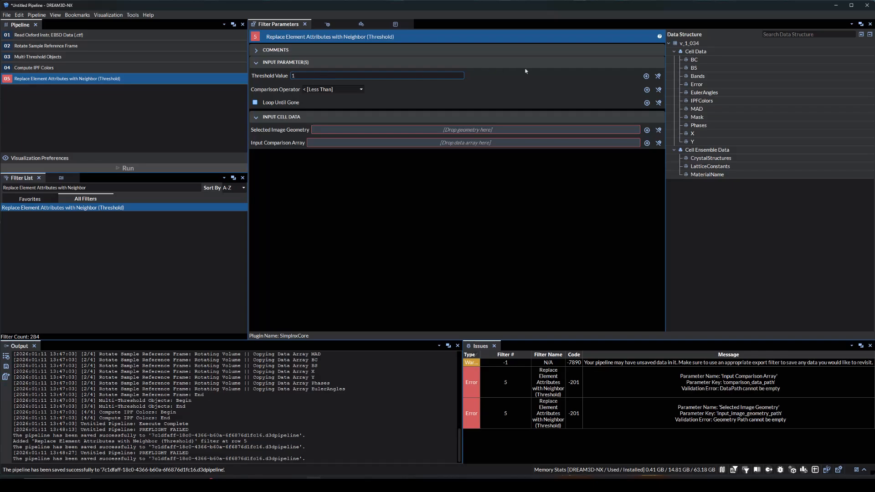
drag(635, 130, 704, 43)
drag(636, 143, 705, 77)
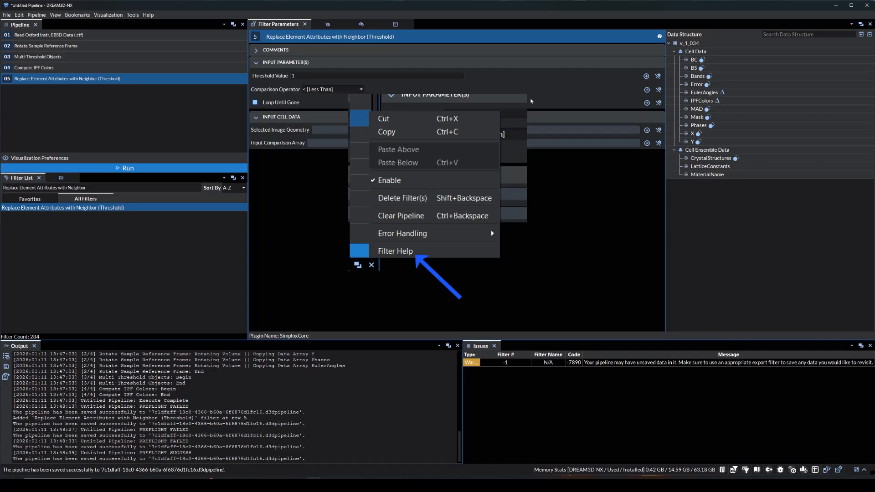
Run the pipeline with a close-up of the IPF-colored slice view open to check the cleaned-up pixels
click(328, 24)
scroll(459, 195, up, 5)
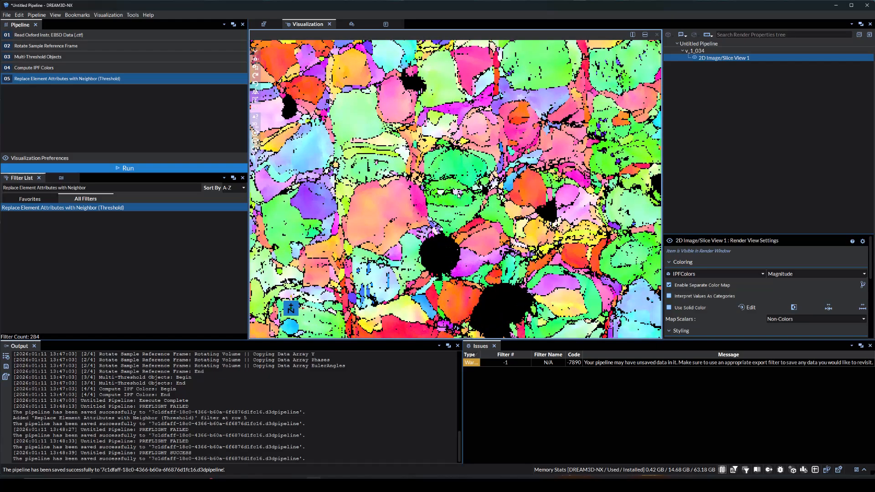
scroll(458, 196, up, 2)
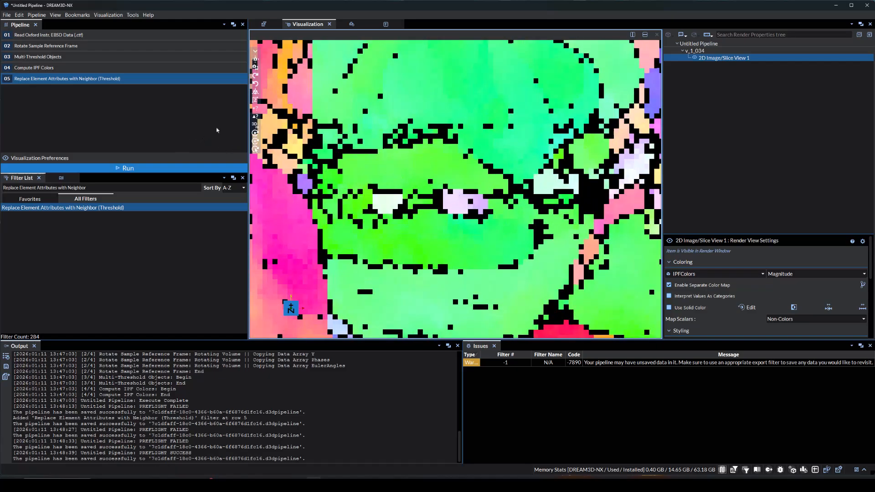
click(255, 116)
mouse_move(420, 142)
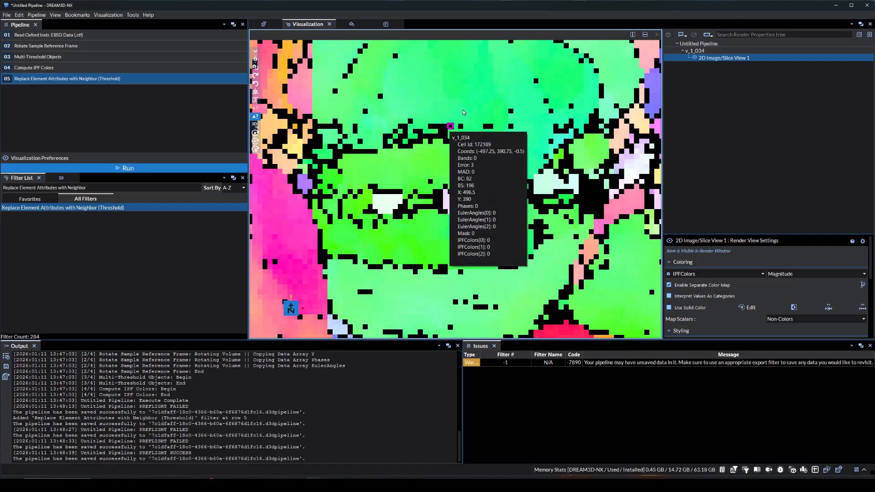
click(202, 133)
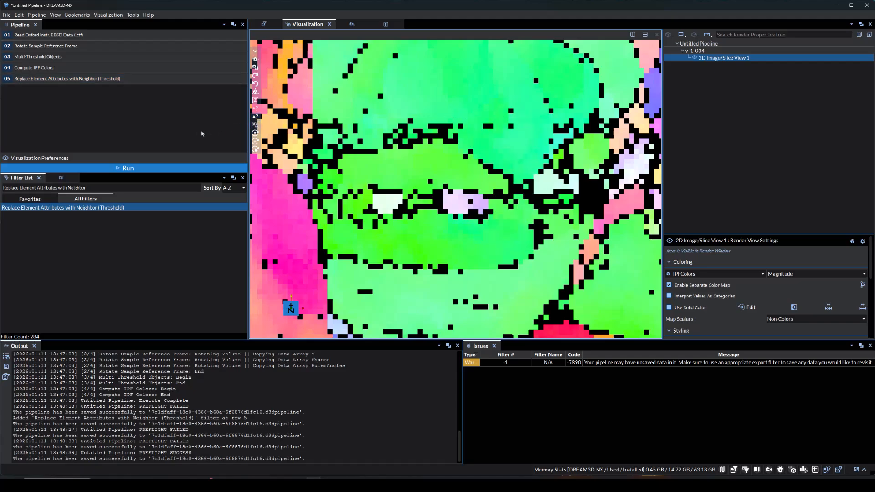
click(188, 168)
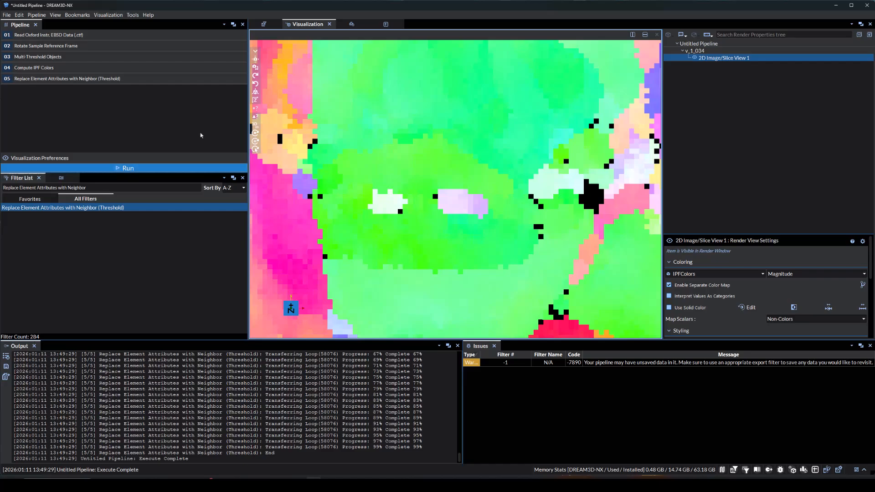
Add a Convert Orientation Representation filter to the end of the pipeline
triple_click(129, 188)
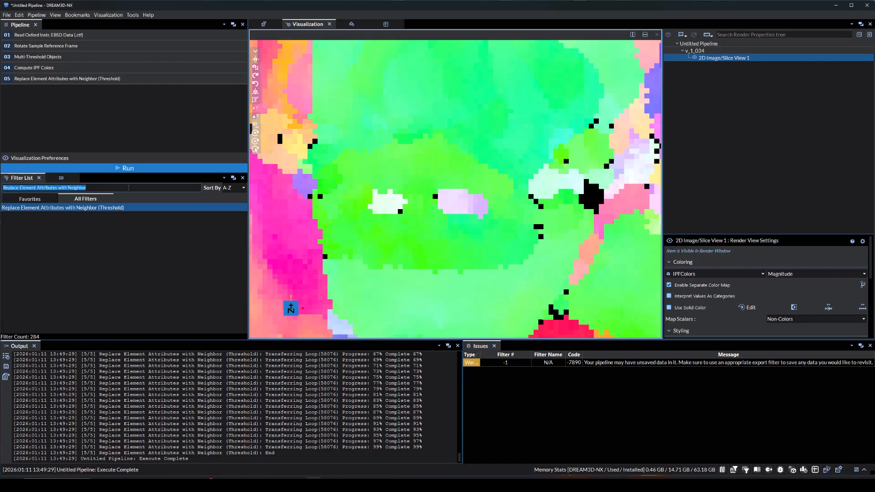
text(Convert Orientation Representation)
key(Return)
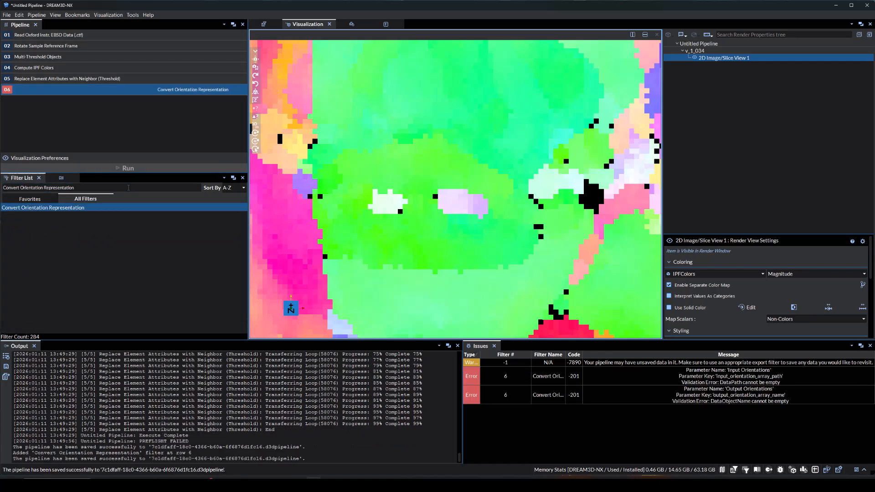
Set the orientation conversion to output Quaternion from the EulerAngles array and name the output array Quats
click(264, 25)
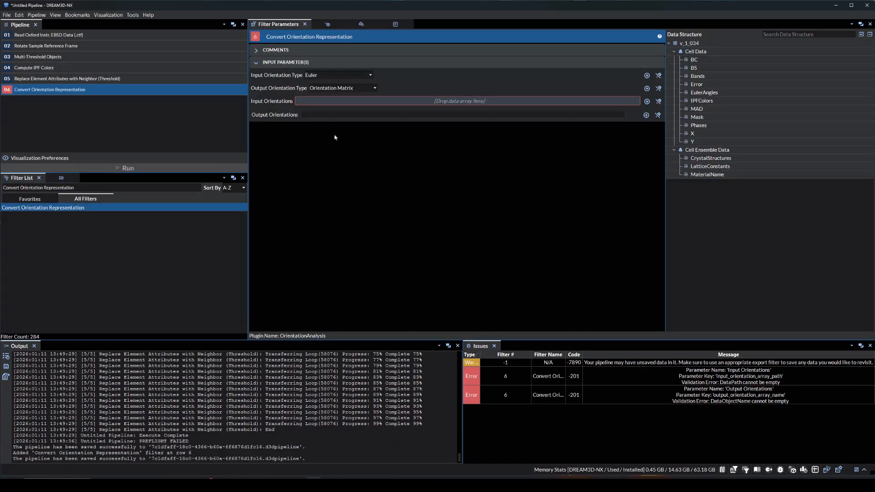
click(346, 88)
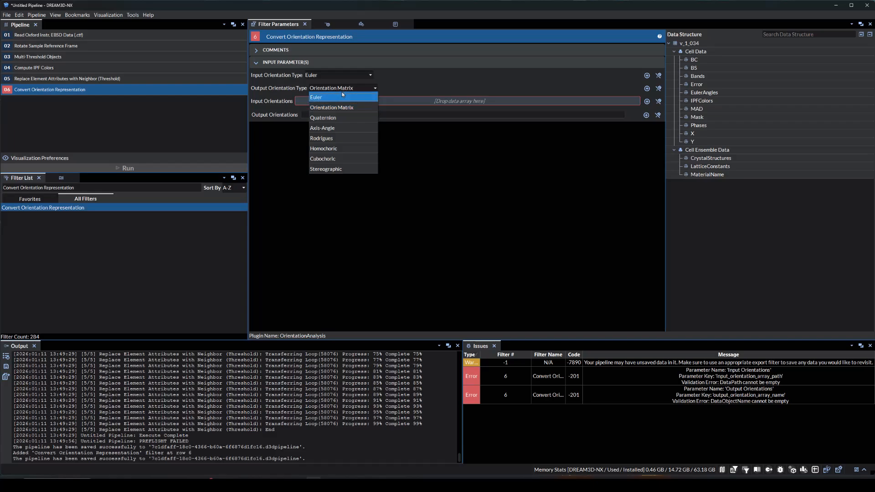
click(331, 118)
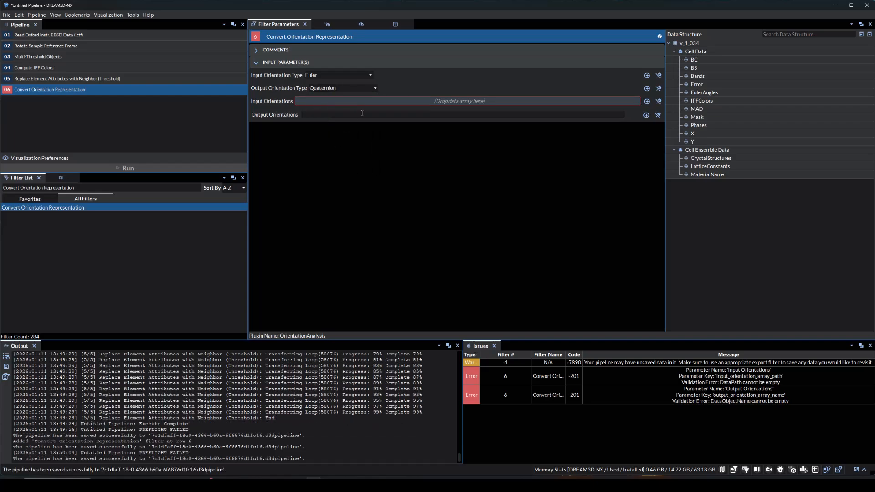
drag(382, 104, 704, 92)
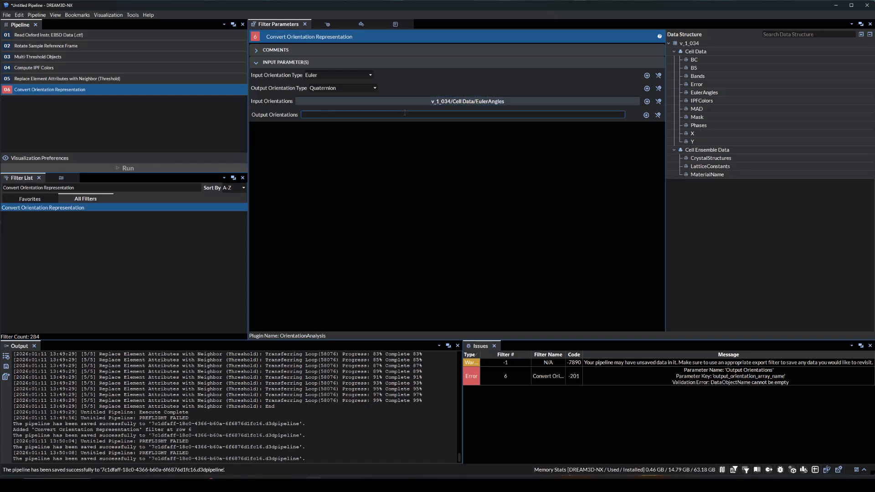
text(Quats)
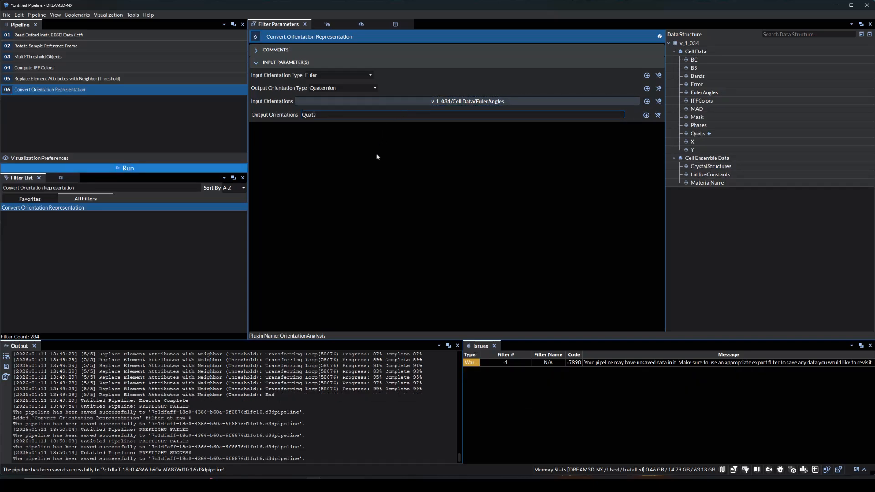
click(377, 157)
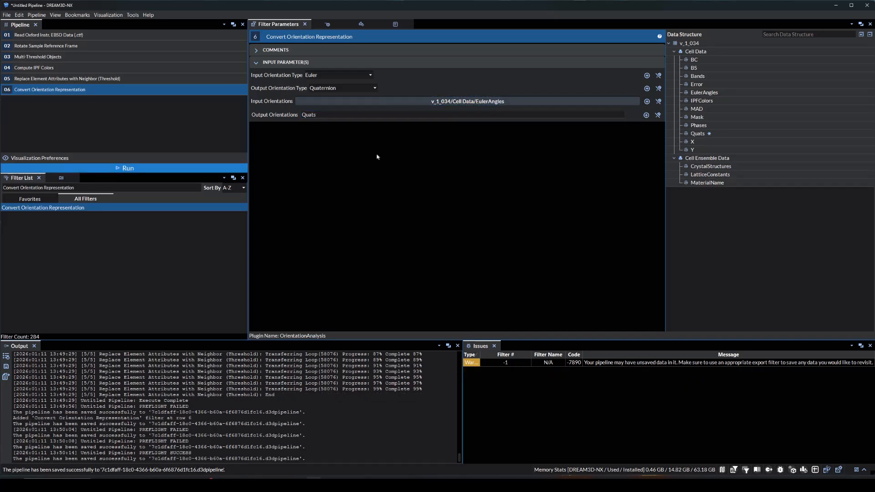
Add a Segment Features (Misorientation) filter to the end of the pipeline
triple_click(102, 187)
text(Segment Features)
key(Down)
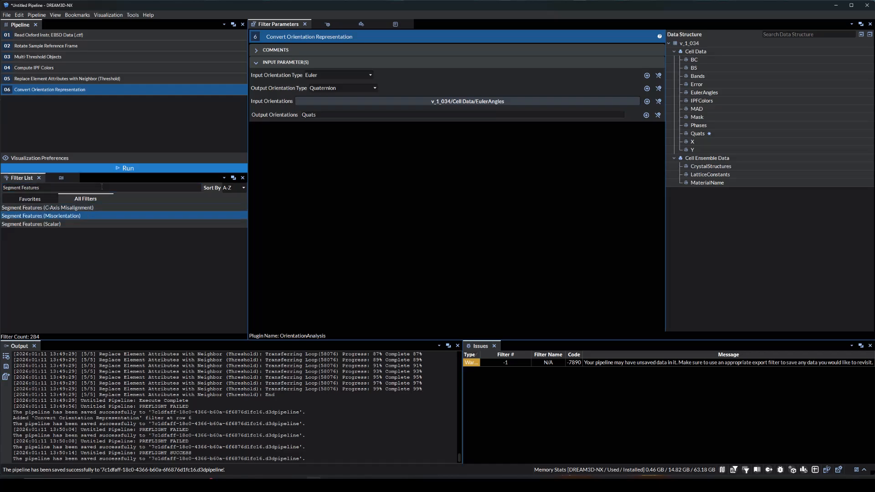
key(Return)
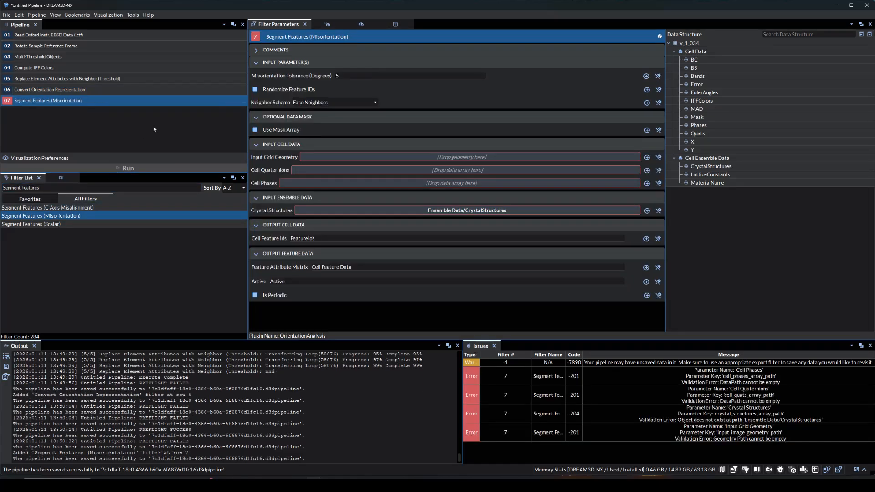
Enable randomized feature IDs and the Mask array for segmentation, and assign v_1_034, Quats, Phases and CrystalStructures as its inputs
click(255, 90)
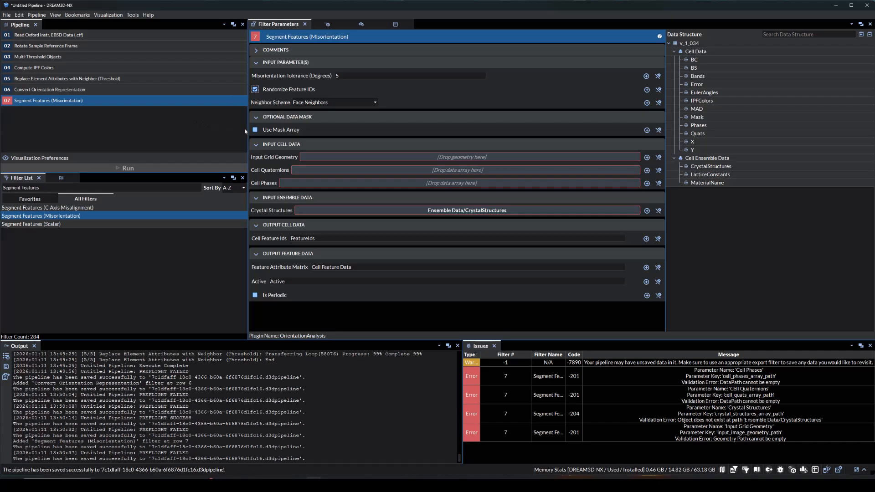
click(255, 130)
drag(466, 141, 693, 118)
drag(480, 171, 691, 46)
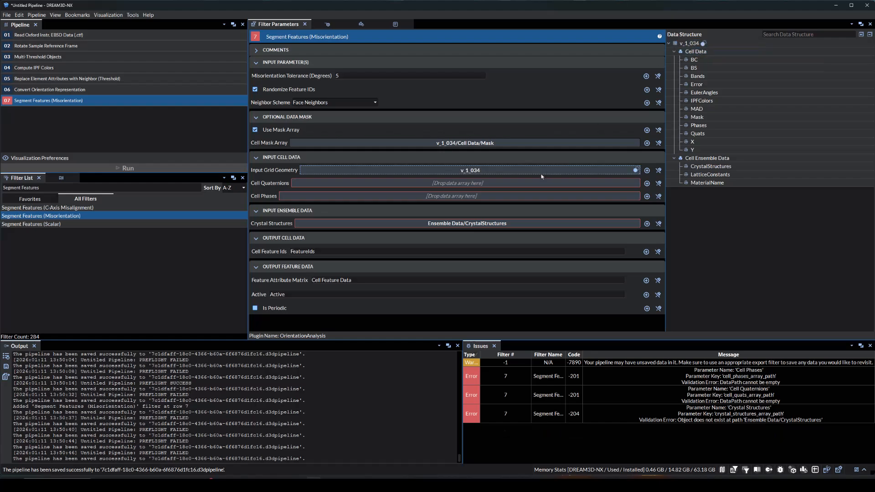
drag(635, 183, 700, 125)
drag(636, 224, 630, 188)
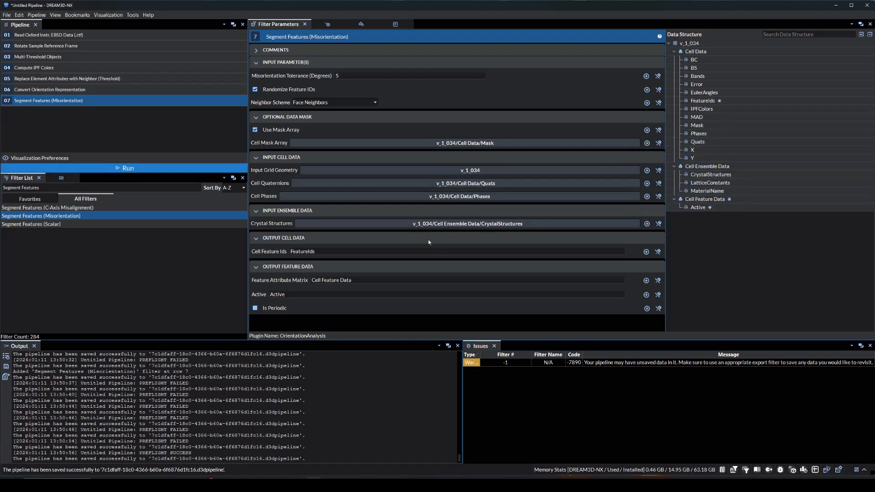
Run the pipeline and color the whole slice view by the FeatureIds array
click(328, 24)
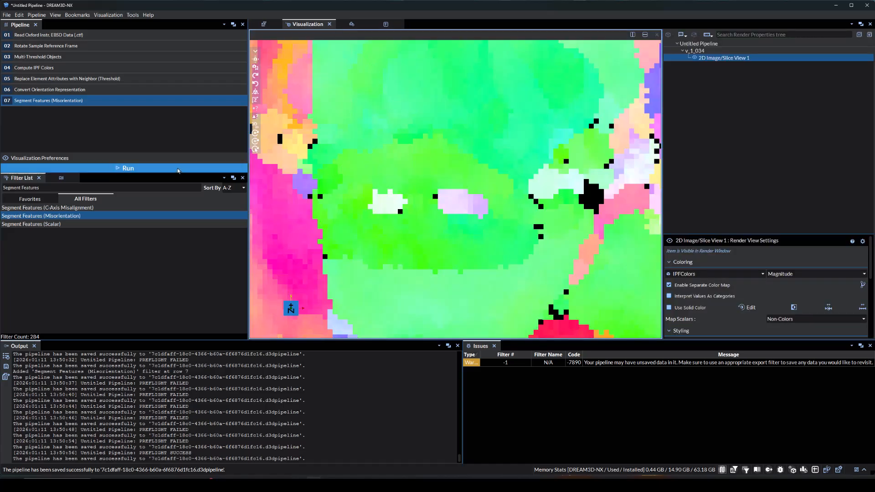
click(242, 168)
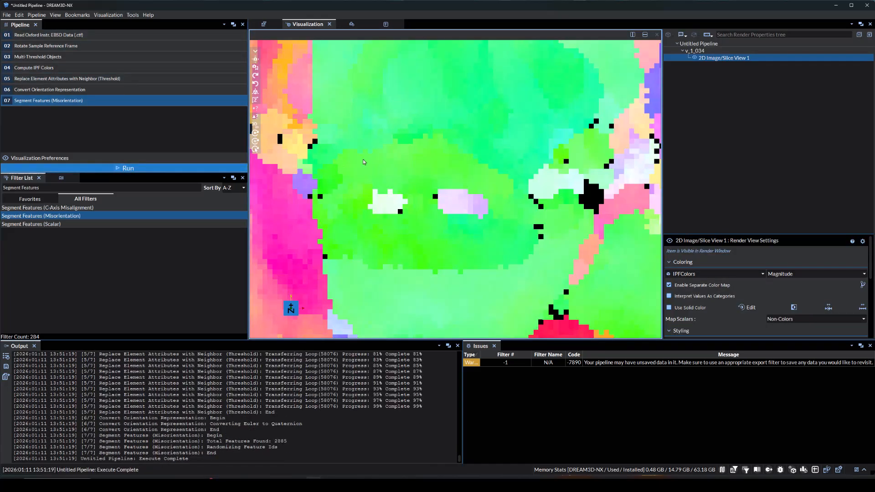
scroll(405, 182, down, 10)
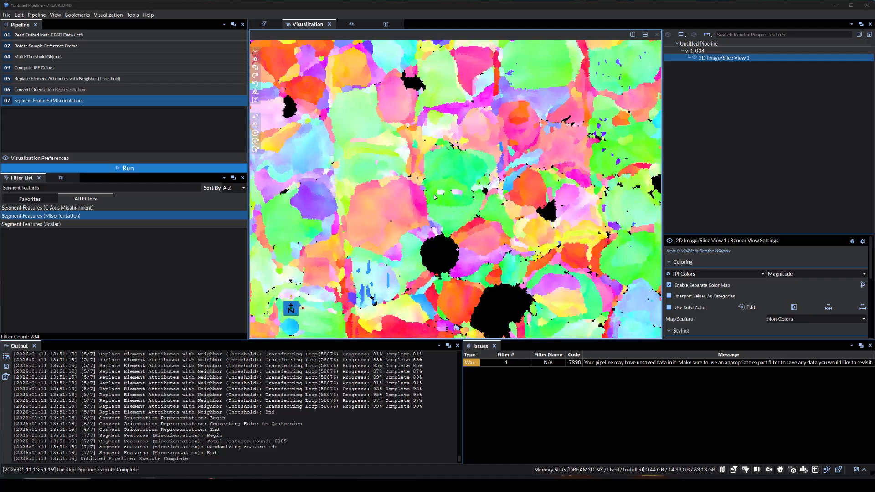
click(698, 274)
click(693, 334)
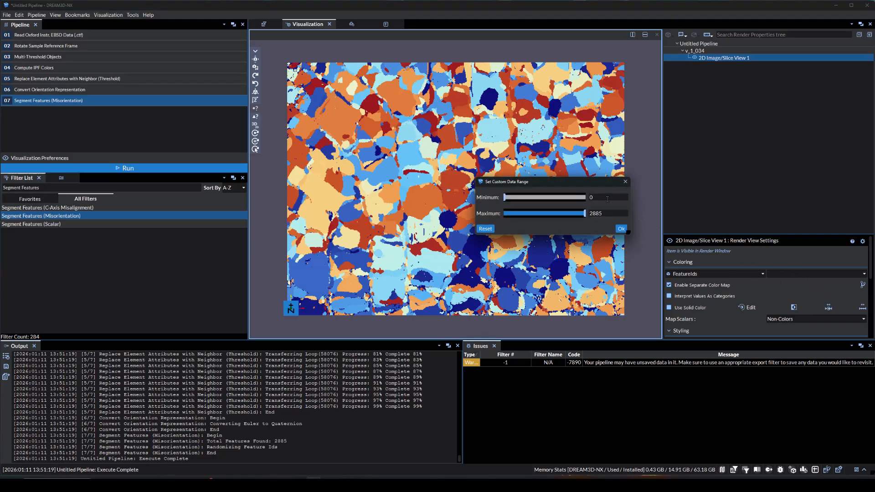
Set the custom data range maximum of the FeatureIds coloring to 1
click(608, 212)
key(BackSpace)
key(BackSpace)
key(BackSpace)
key(BackSpace)
text(1)
click(621, 229)
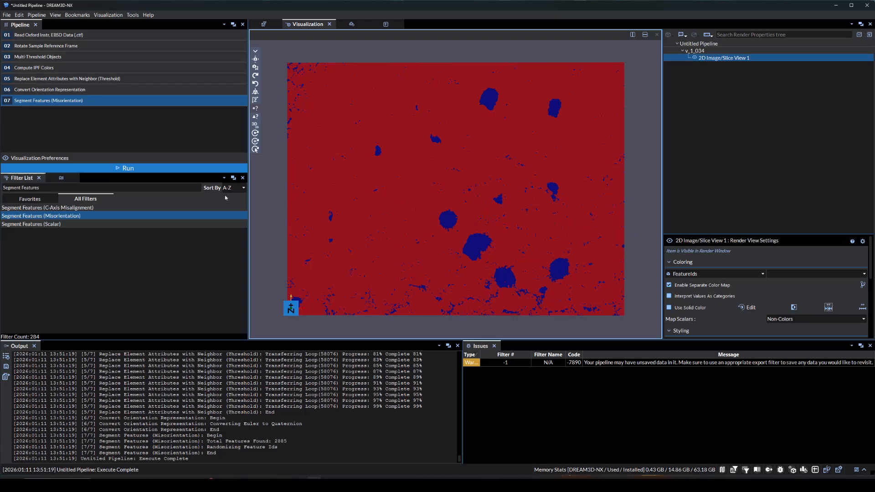
Add a Fill Bad Data filter to the end of the pipeline and set its minimum allowed defect size to 750
click(153, 192)
key(ctrl+a)
text(Fill Bad Data)
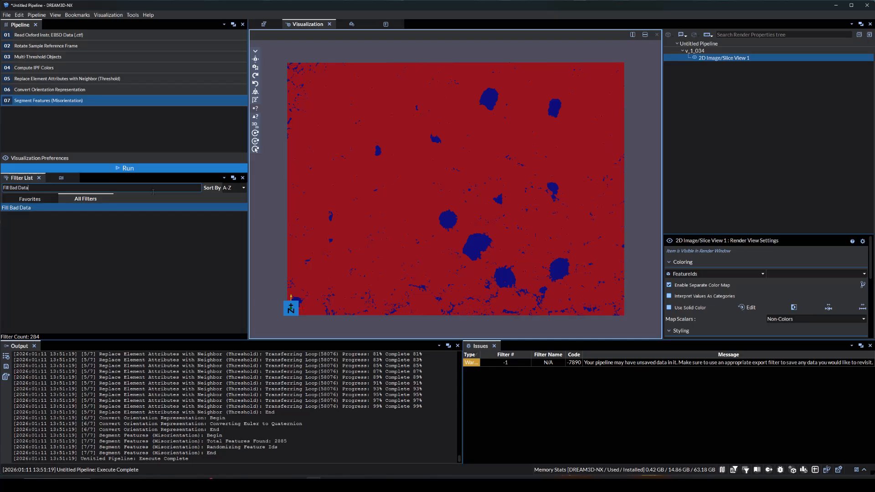
key(Return)
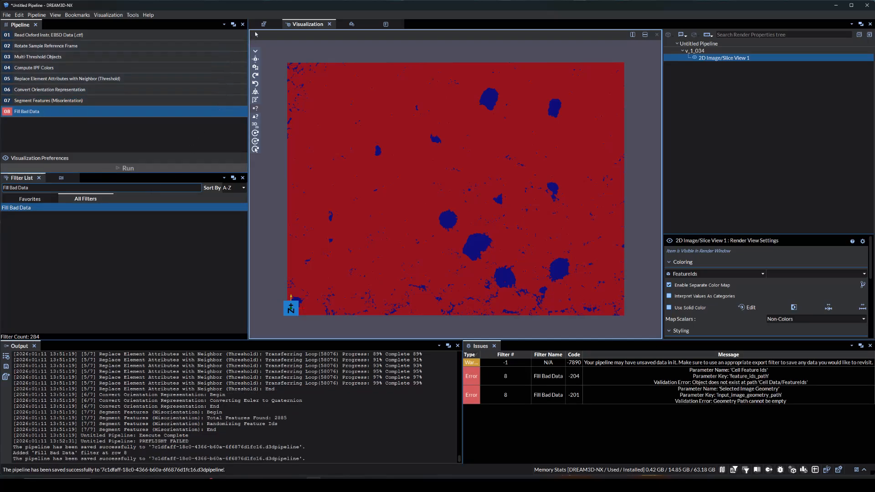
click(260, 26)
double_click(341, 76)
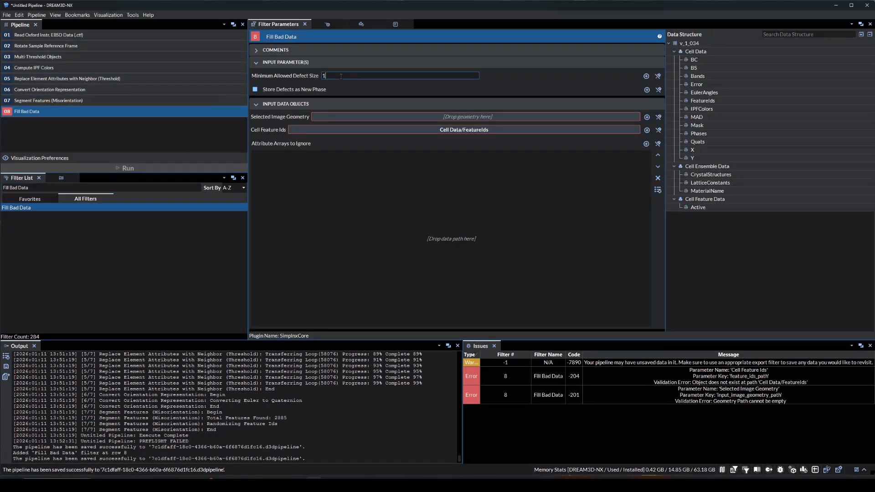
text(750)
key(Return)
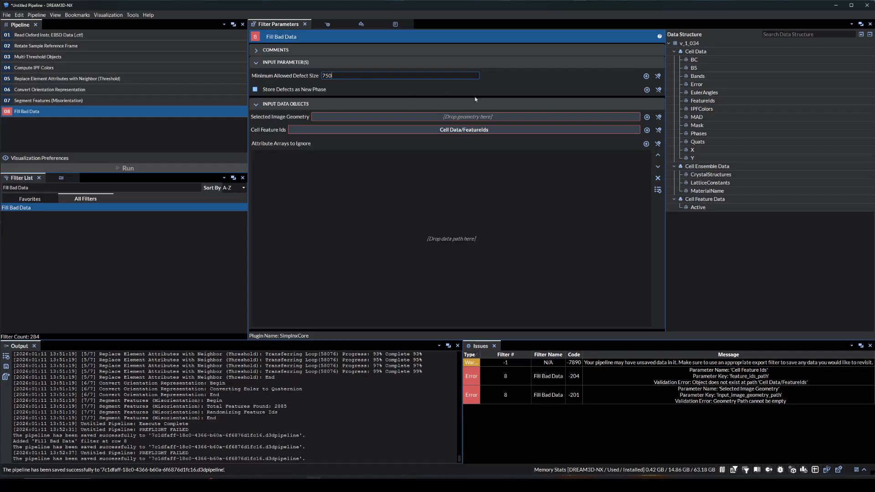
Assign the v_1_034 geometry and FeatureIds array to Fill Bad Data, and run the pipeline to view the filled slice
drag(492, 117, 690, 44)
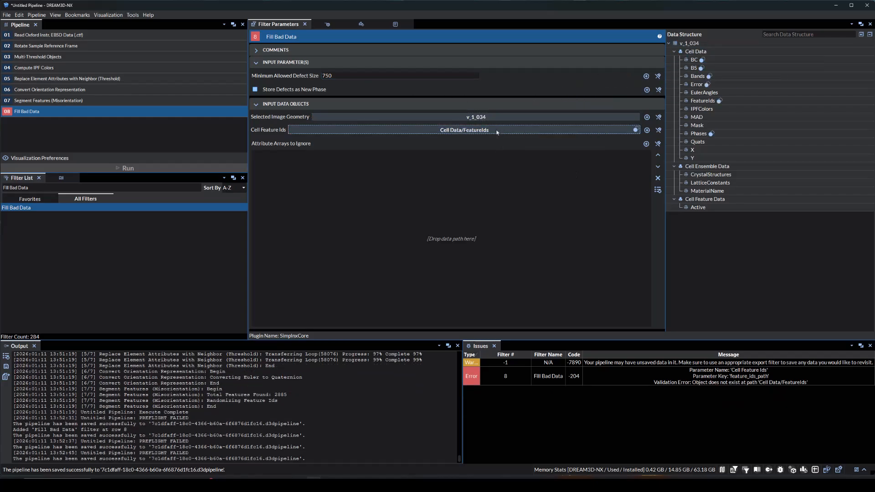
drag(497, 133, 703, 101)
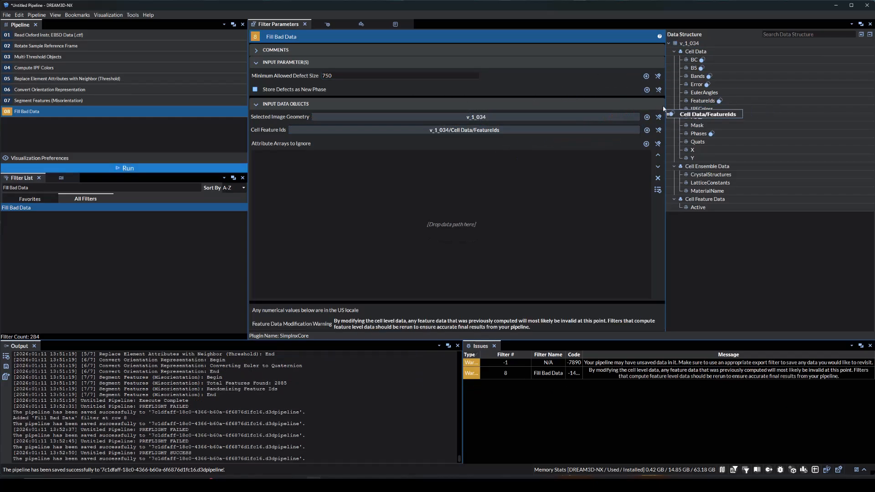
click(204, 167)
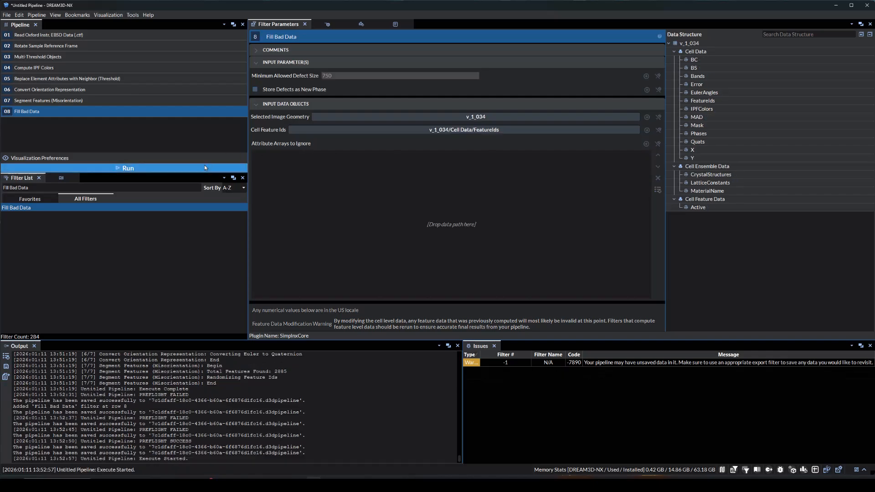
click(327, 25)
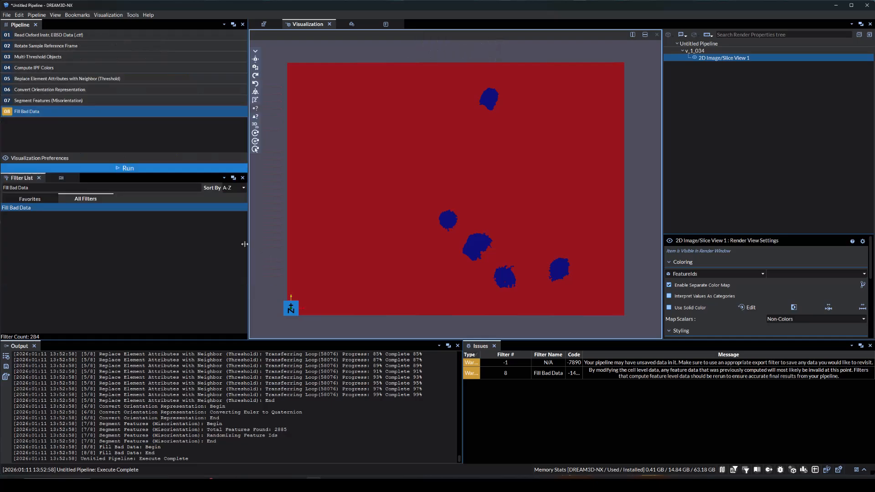
Add a Compute Feature Sizes filter and assign it the v_1_034 geometry, the FeatureIds array and the Cell Feature Data matrix
click(122, 189)
text(Compute Feature Sizes)
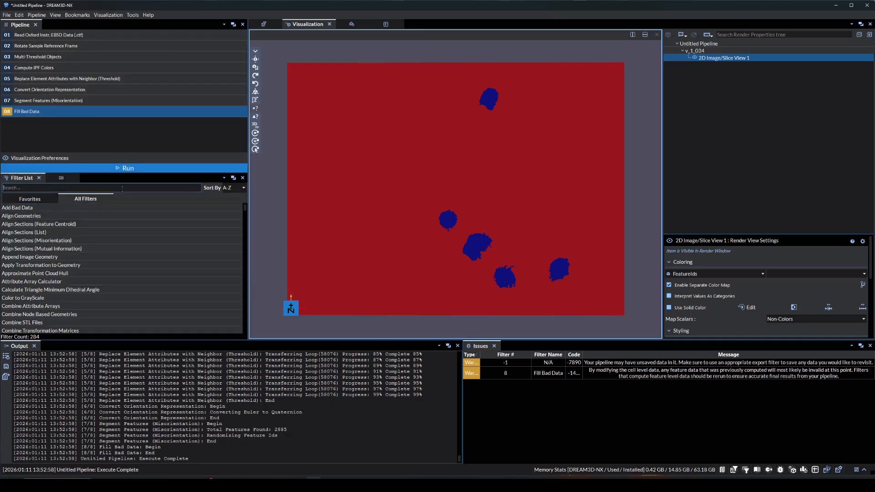
key(Return)
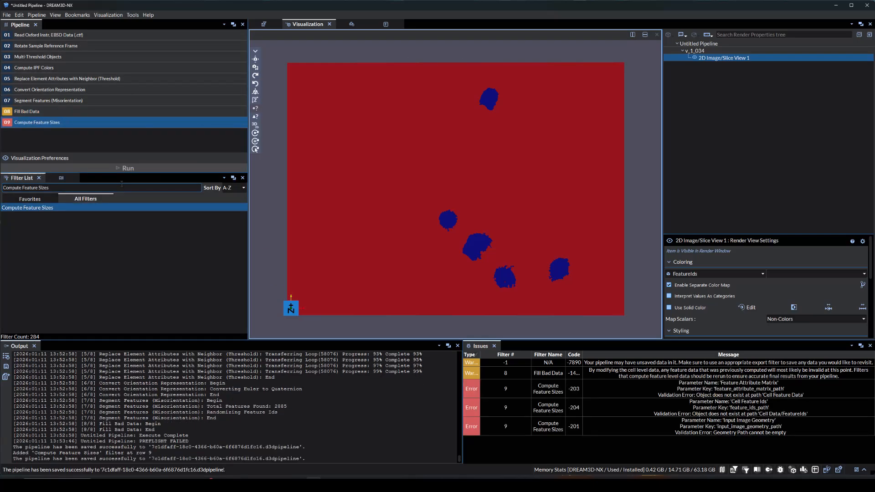
click(128, 127)
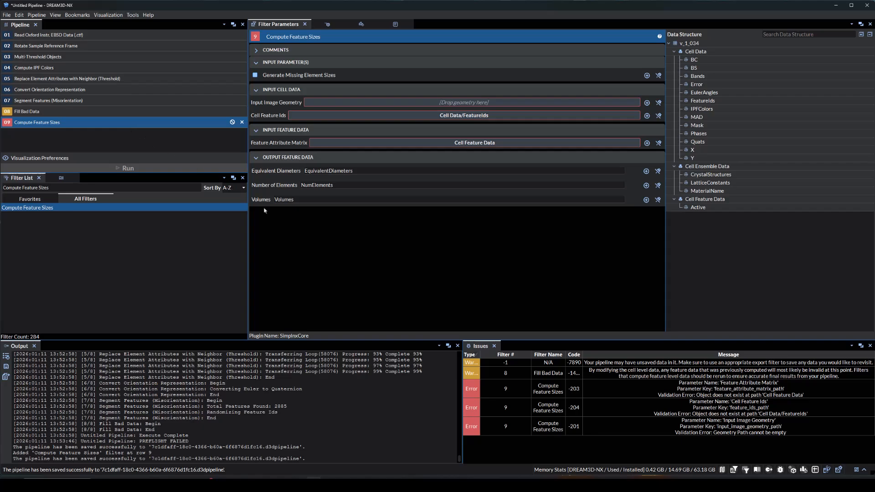
drag(636, 103, 691, 44)
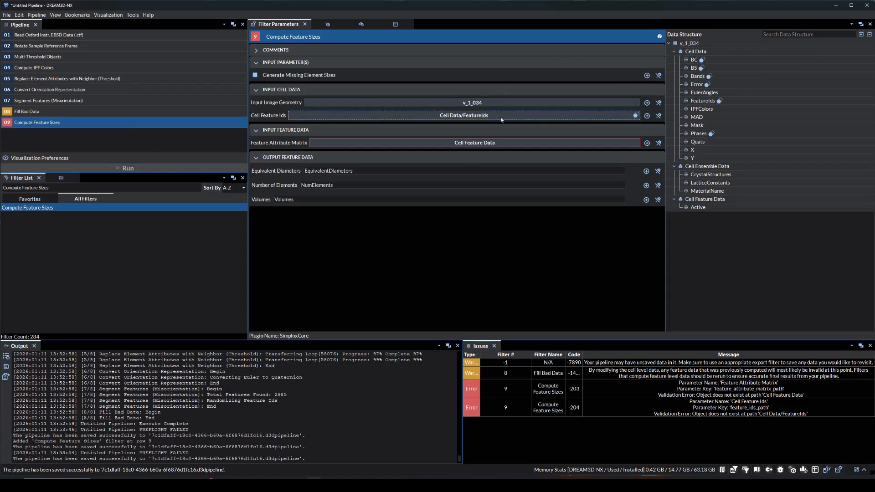
drag(504, 118, 700, 101)
drag(535, 142, 700, 200)
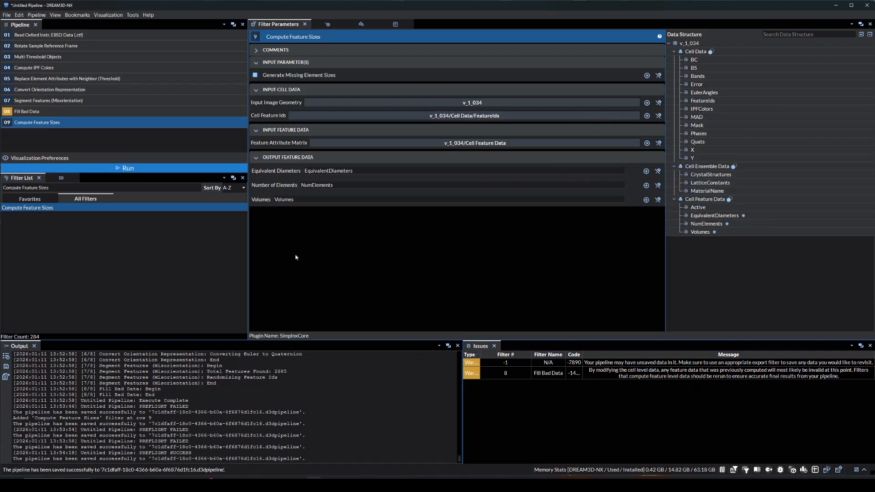
Add a Compute Feature Phases filter and assign it the cell Phases and FeatureIds arrays and the Cell Feature Data matrix
click(75, 187)
key(ctrl+BackSpace)
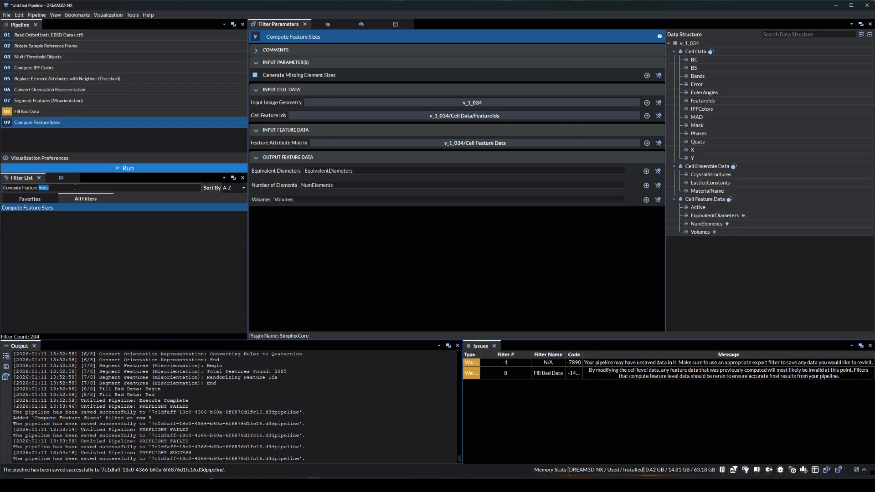
text(Phases)
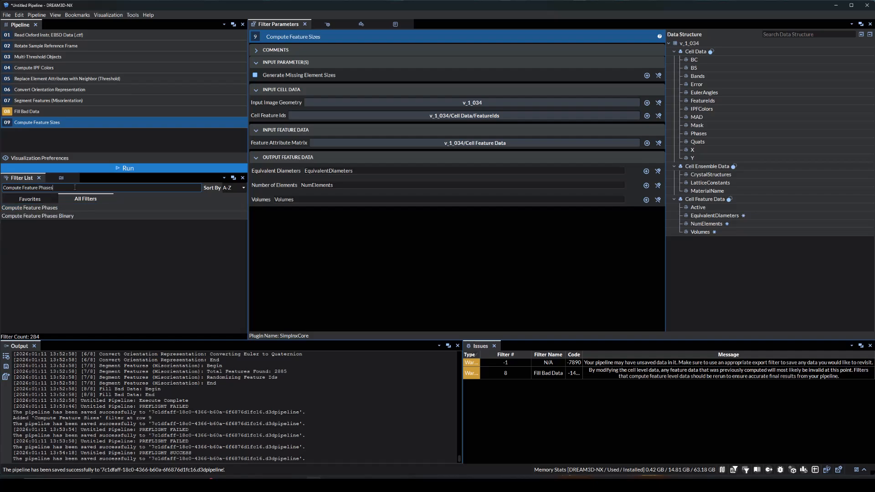
key(Down)
key(Return)
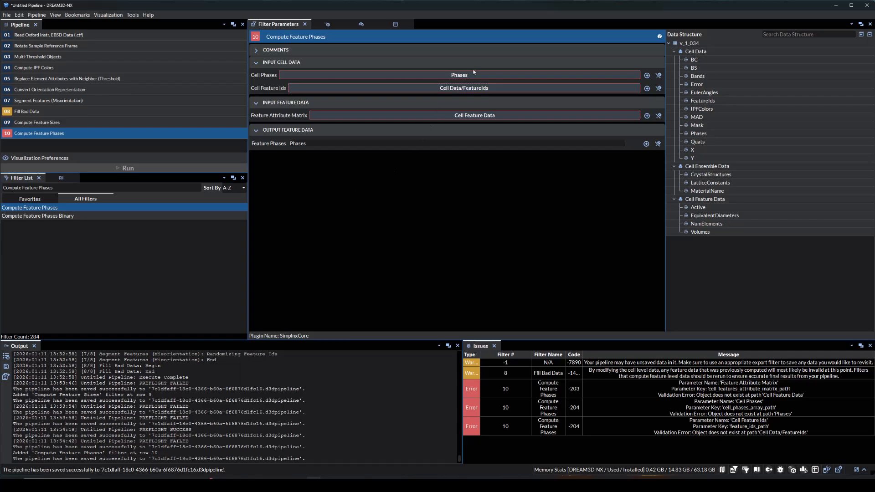
drag(699, 133, 460, 75)
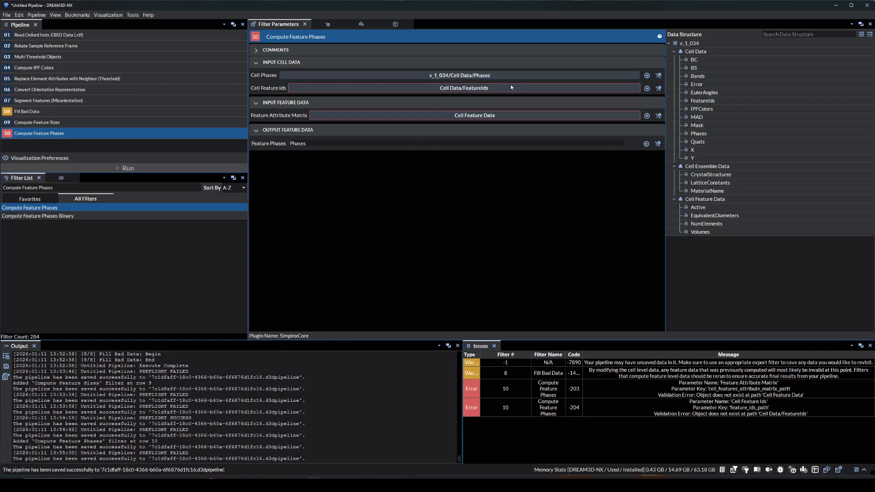
drag(511, 87, 705, 101)
drag(507, 116, 702, 200)
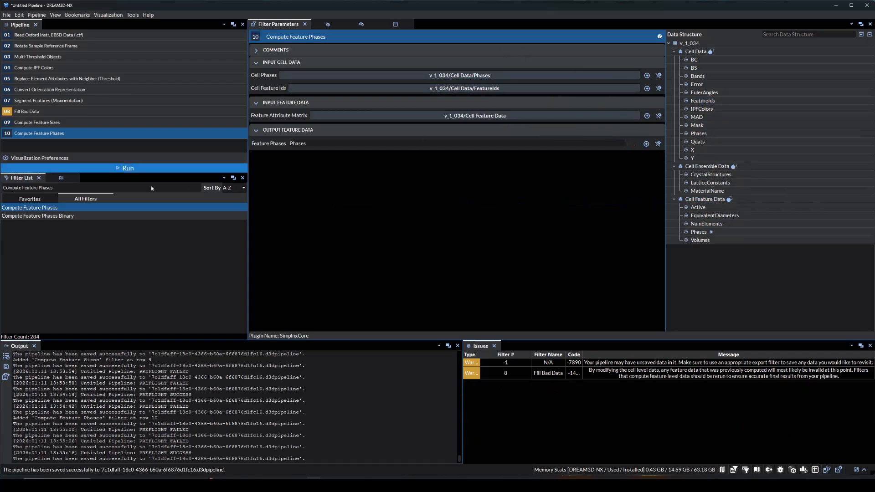
Add a Compute Feature Average Orientations filter to the end of the pipeline
double_click(77, 187)
key(BackSpace)
key(BackSpace)
key(BackSpace)
key(BackSpace)
key(BackSpace)
key(BackSpace)
key(BackSpace)
key(BackSpace)
key(BackSpace)
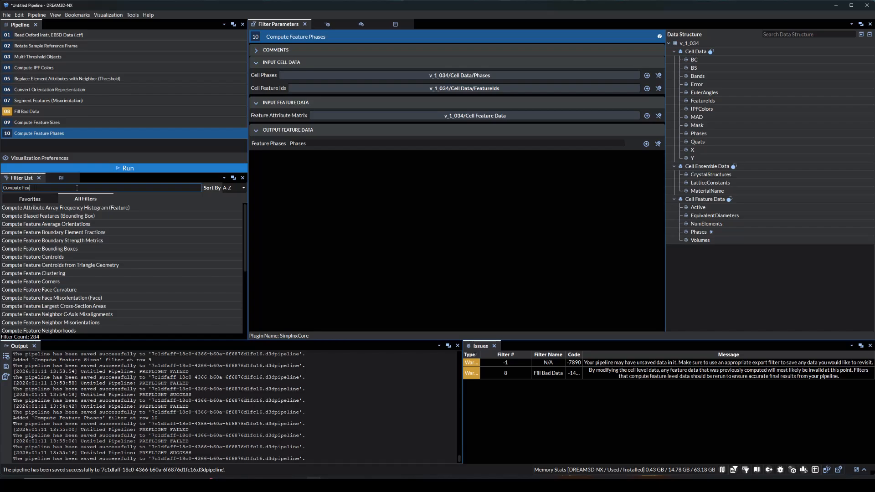
text(Feature Average)
key(Return)
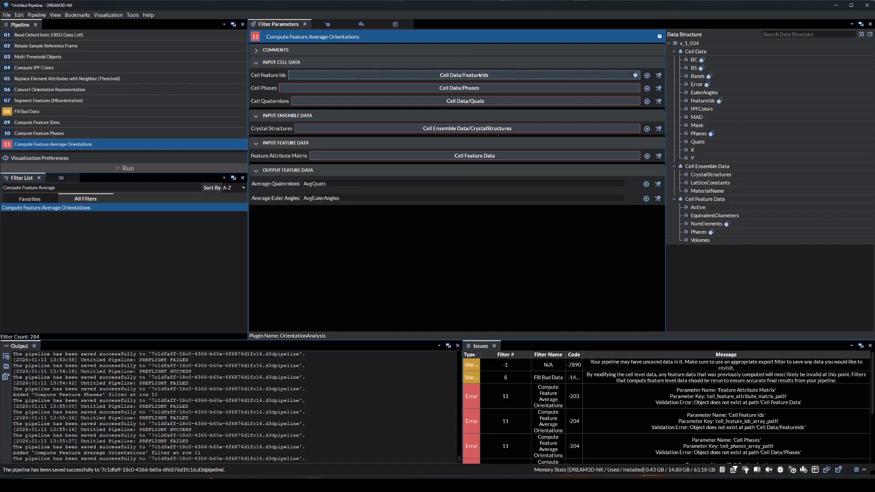
Assign FeatureIds, Phases, Quats, CrystalStructures and Cell Feature Data to the average orientations filter, and run the pipeline
drag(464, 75, 697, 101)
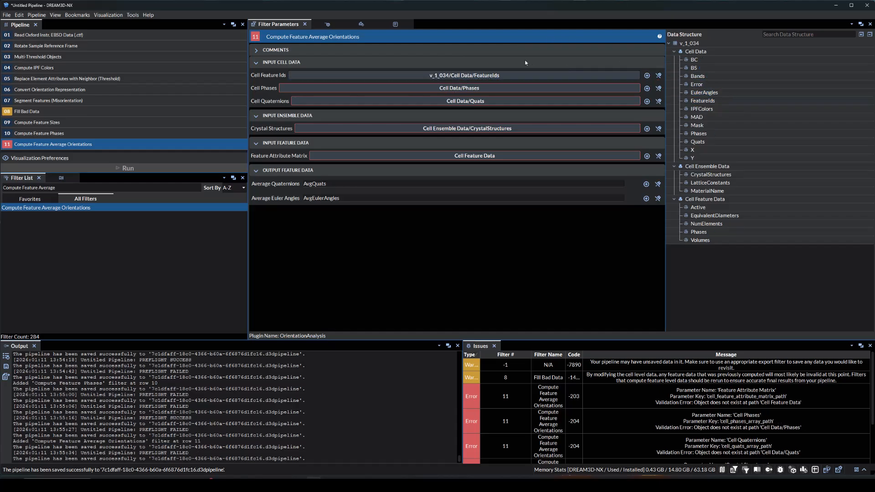
drag(459, 88, 698, 133)
drag(465, 101, 695, 143)
drag(637, 129, 702, 175)
drag(551, 157, 701, 200)
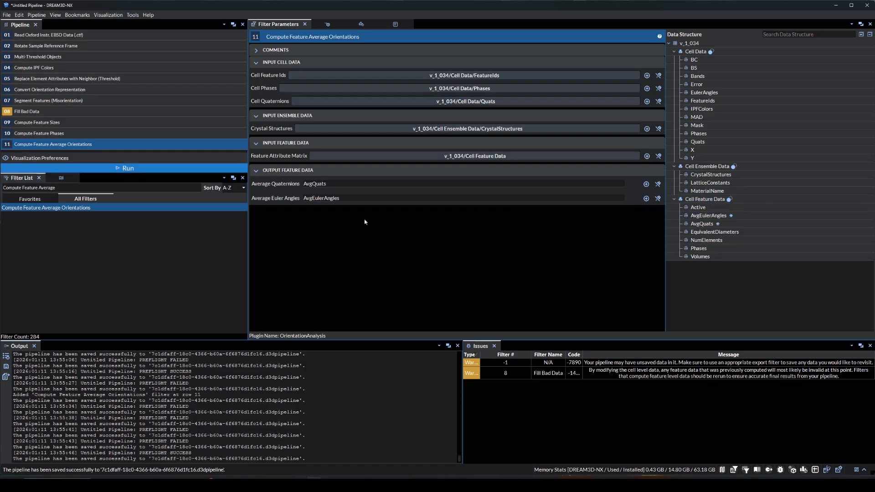
click(127, 168)
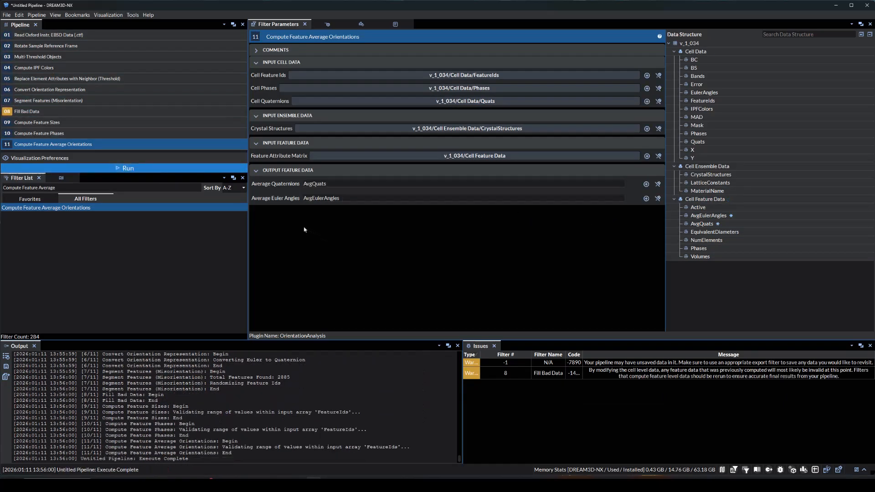
Add a Write DREAM3D-NX File filter with its output saved as DREAM3D-NX_Data in the DREAM3DNX-Workspace Data folder
click(111, 188)
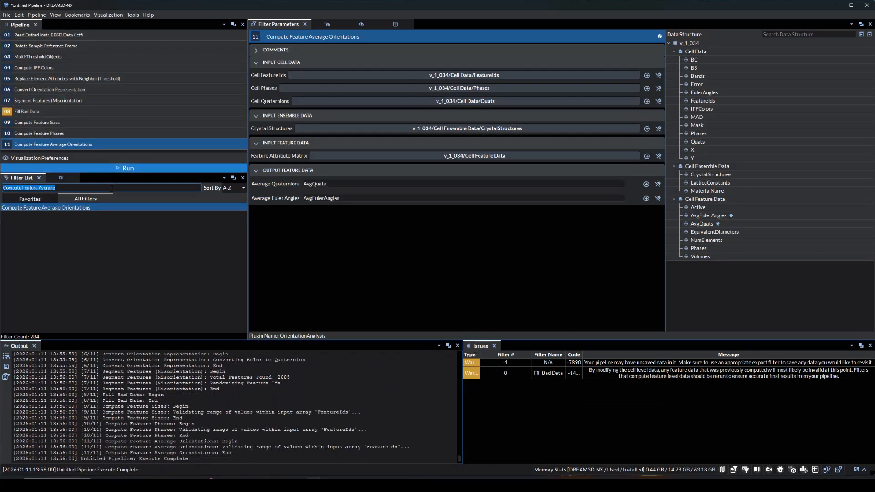
text(Write DREAM3D-NX File)
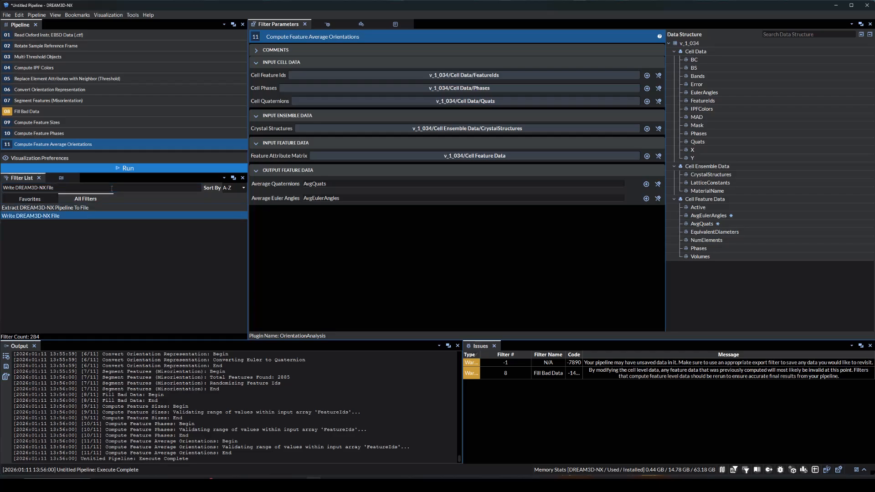
key(Return)
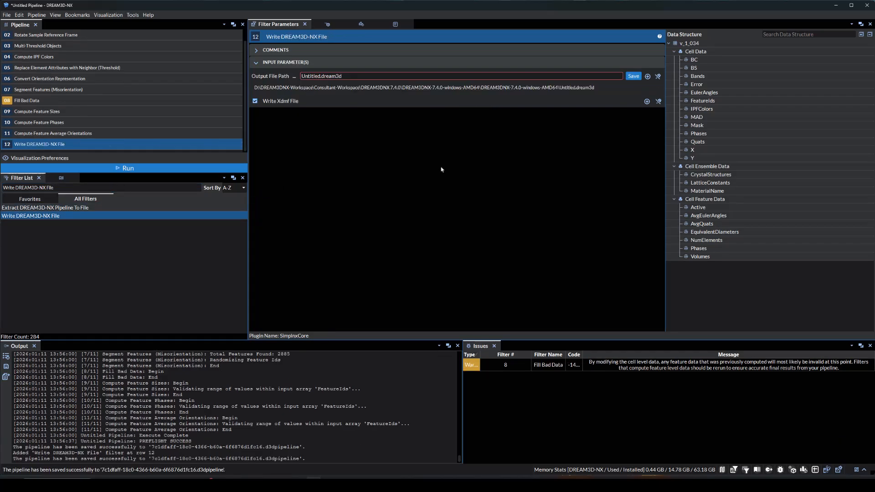
click(634, 76)
text(D)
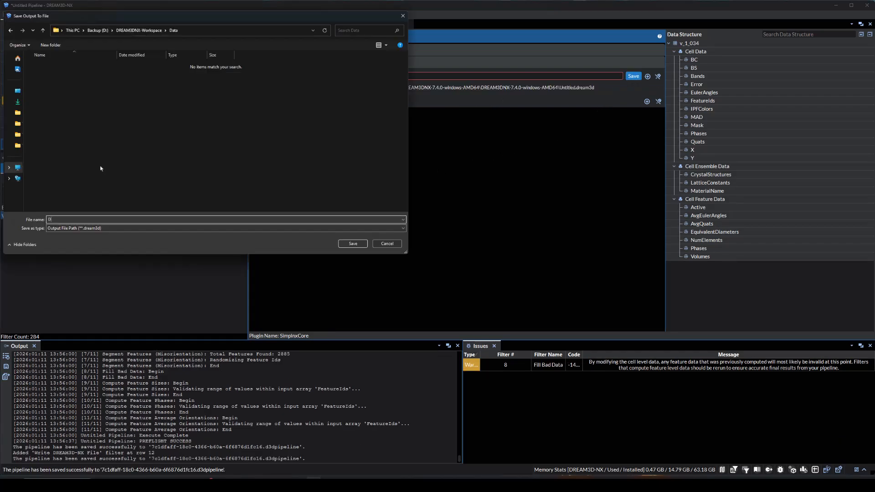
text(REAM3D-NX_Data)
key(Return)
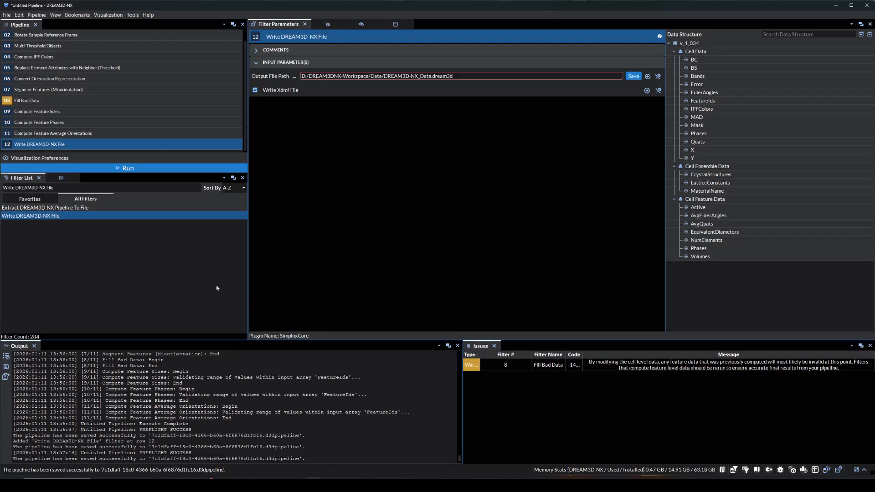
Add a Write ASCII Data filter and set its output path to D:\DREAM3DNX-Workspace\Data\DREAM3D-NX_Data_1
triple_click(61, 187)
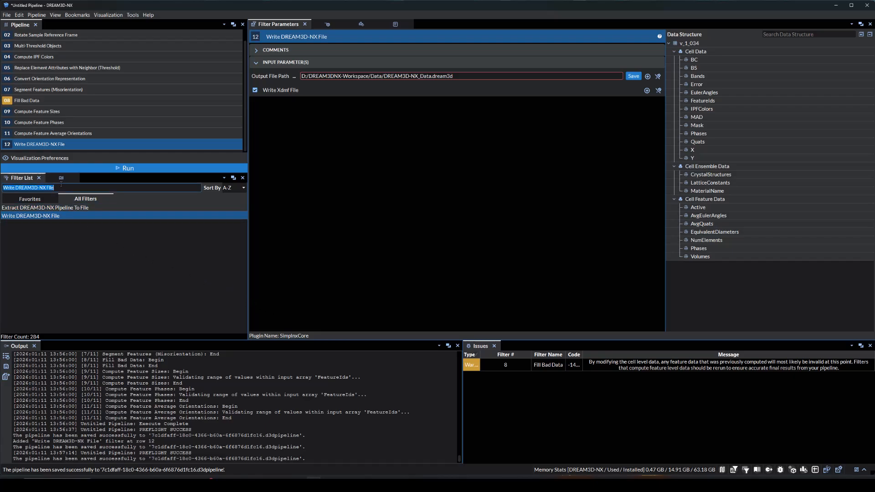
text(Write ASCII)
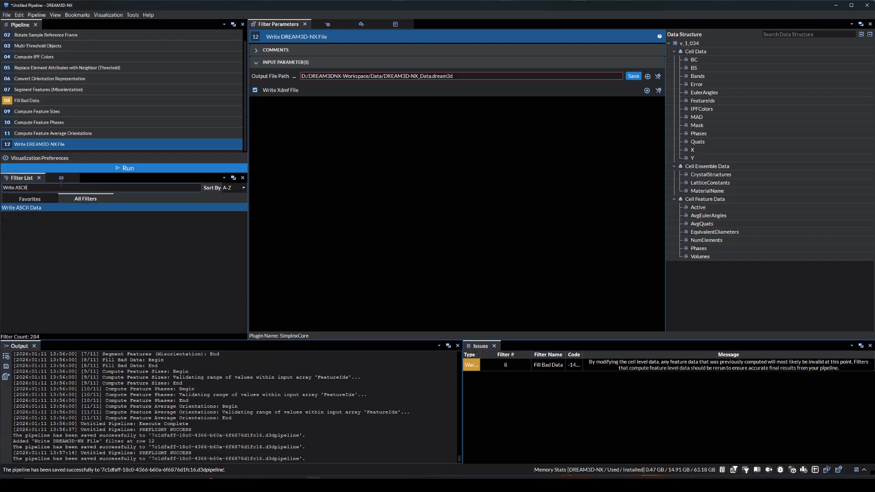
key(Return)
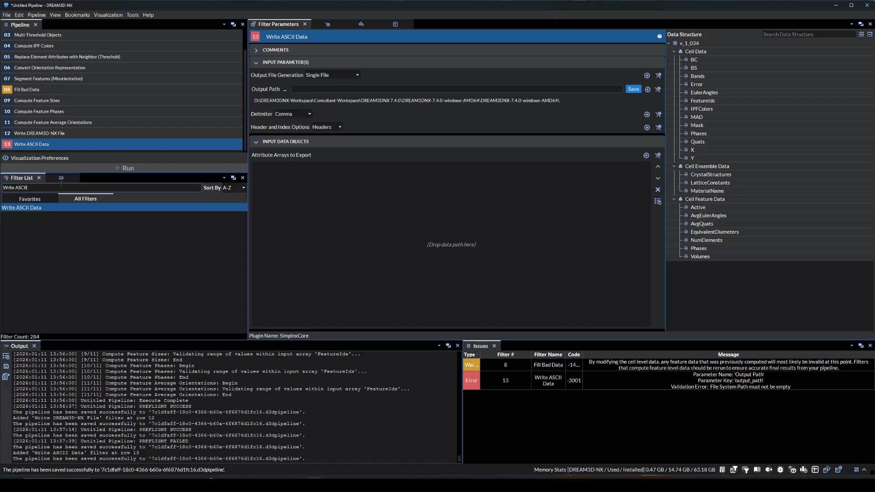
click(335, 97)
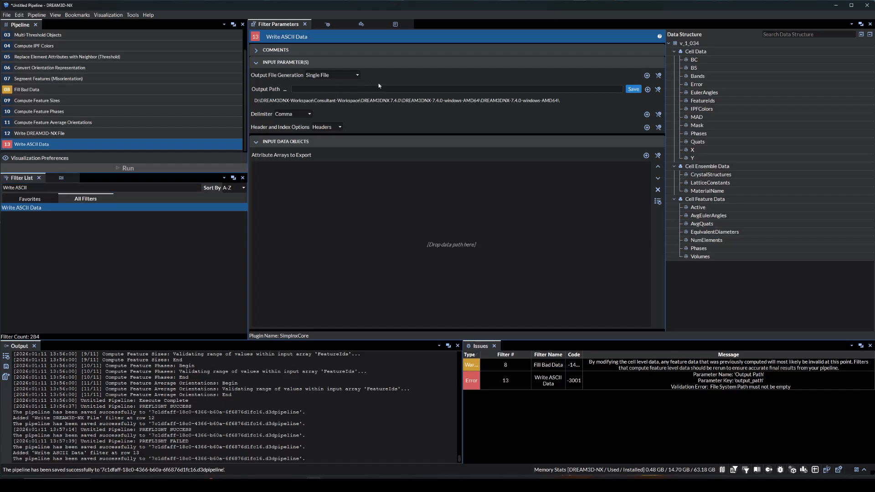
text(D:\DREAM3DNX-Workspace\Data)
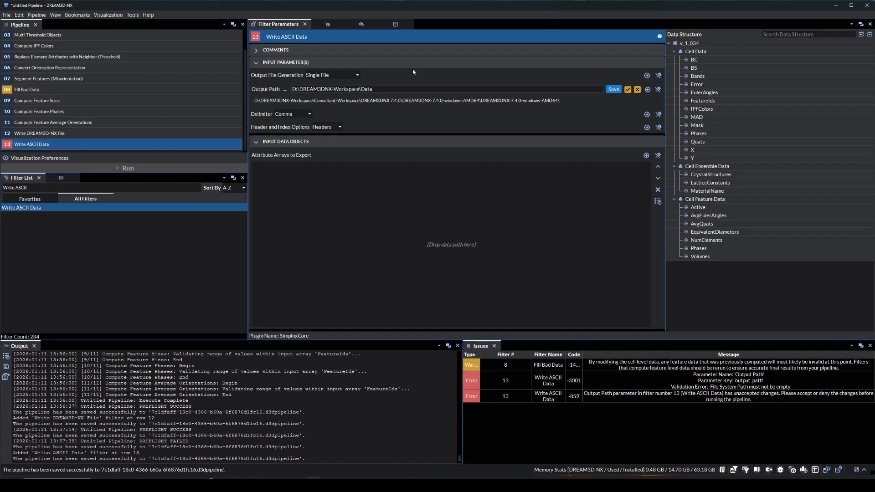
text(\DREAM3D-NX_Data_1)
key(Return)
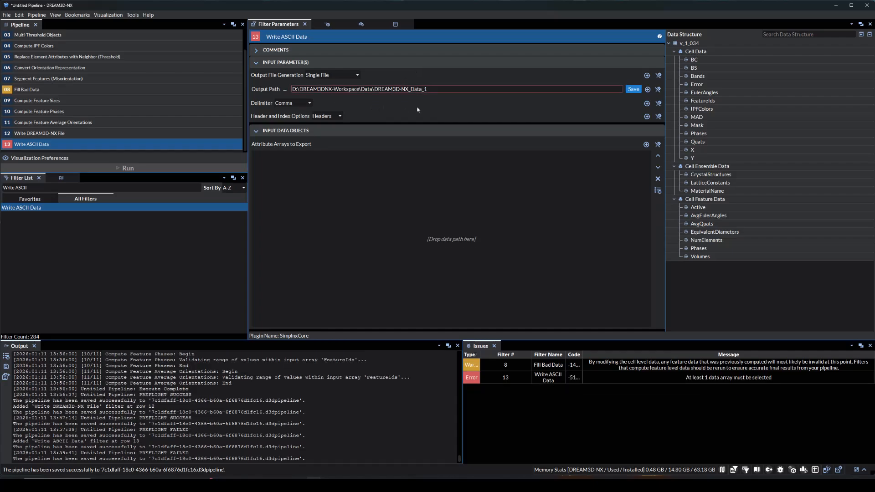
Add the EquivalentDiameters, NumElements and Volumes feature arrays to the attribute arrays exported by Write ASCII Data
drag(715, 232, 522, 232)
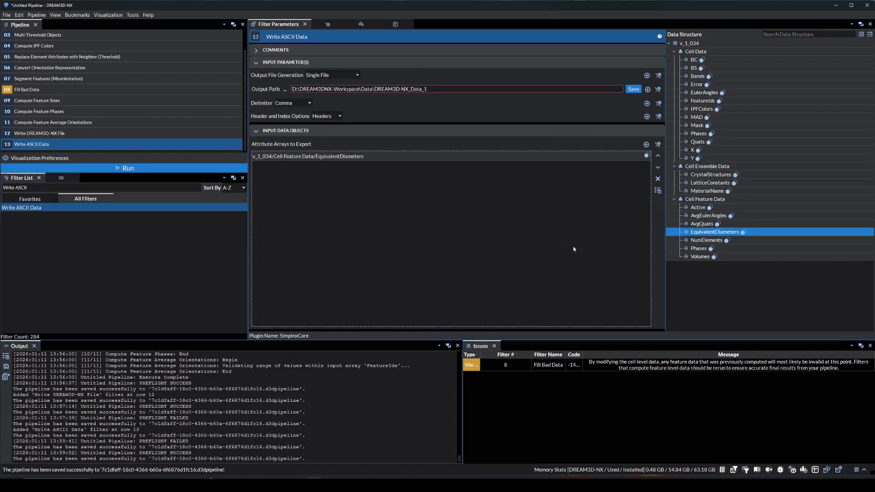
drag(706, 240, 471, 228)
drag(701, 257, 459, 236)
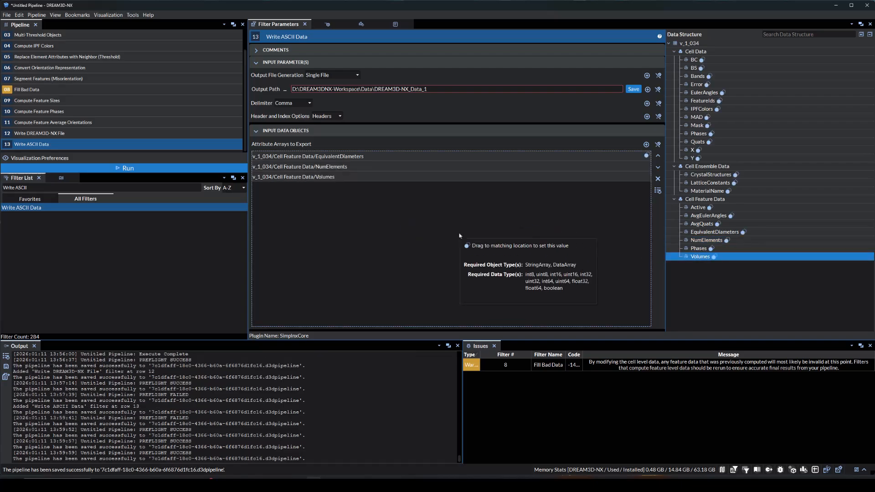
Run the pipeline and switch to the Data folder in File Explorer to check the exported files
click(127, 168)
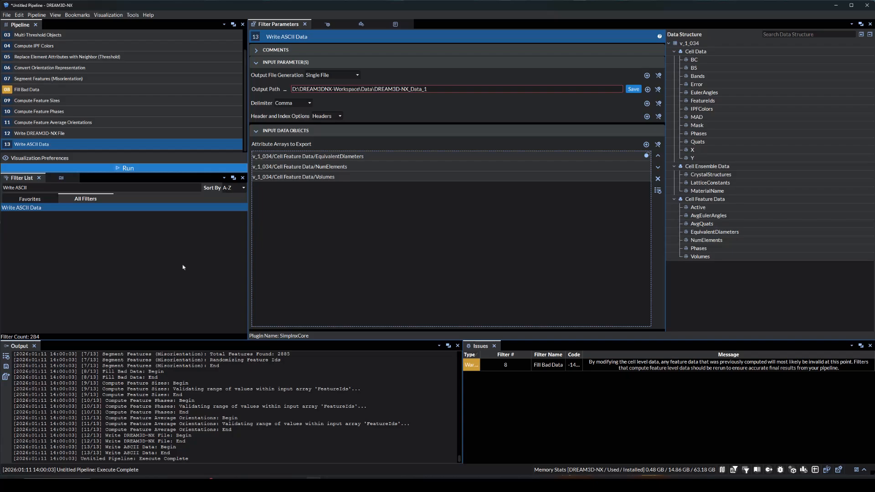
click(137, 485)
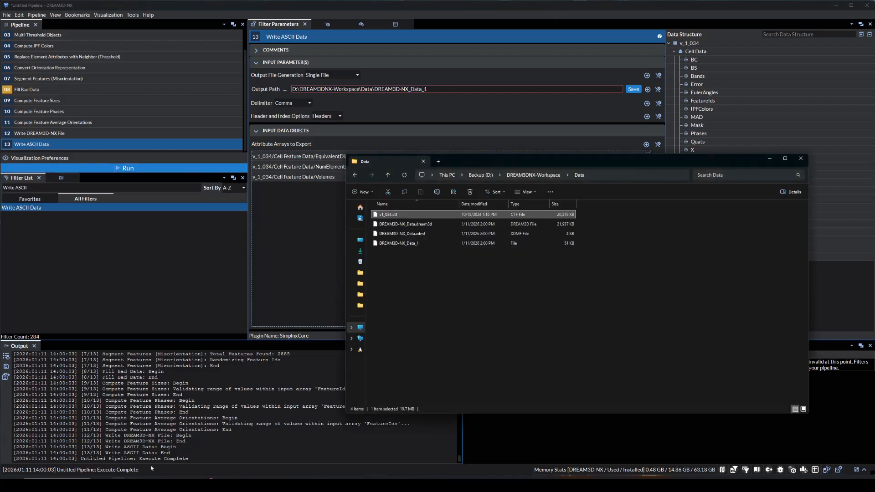
click(422, 277)
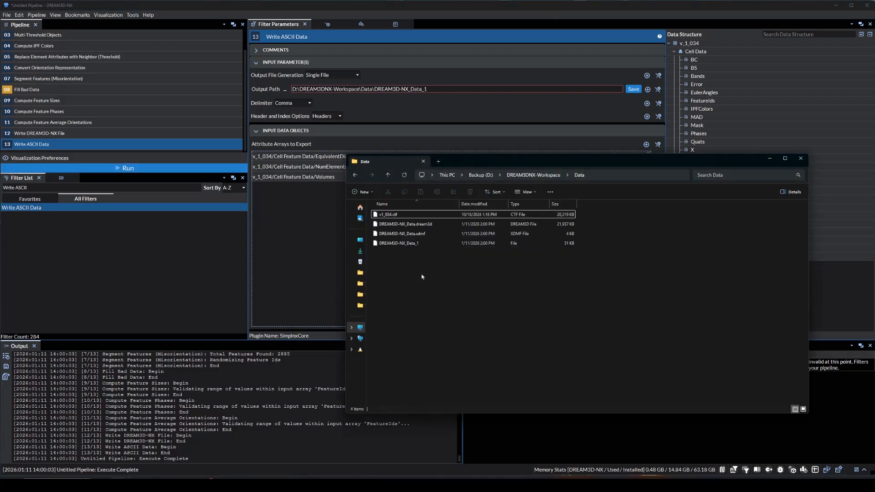